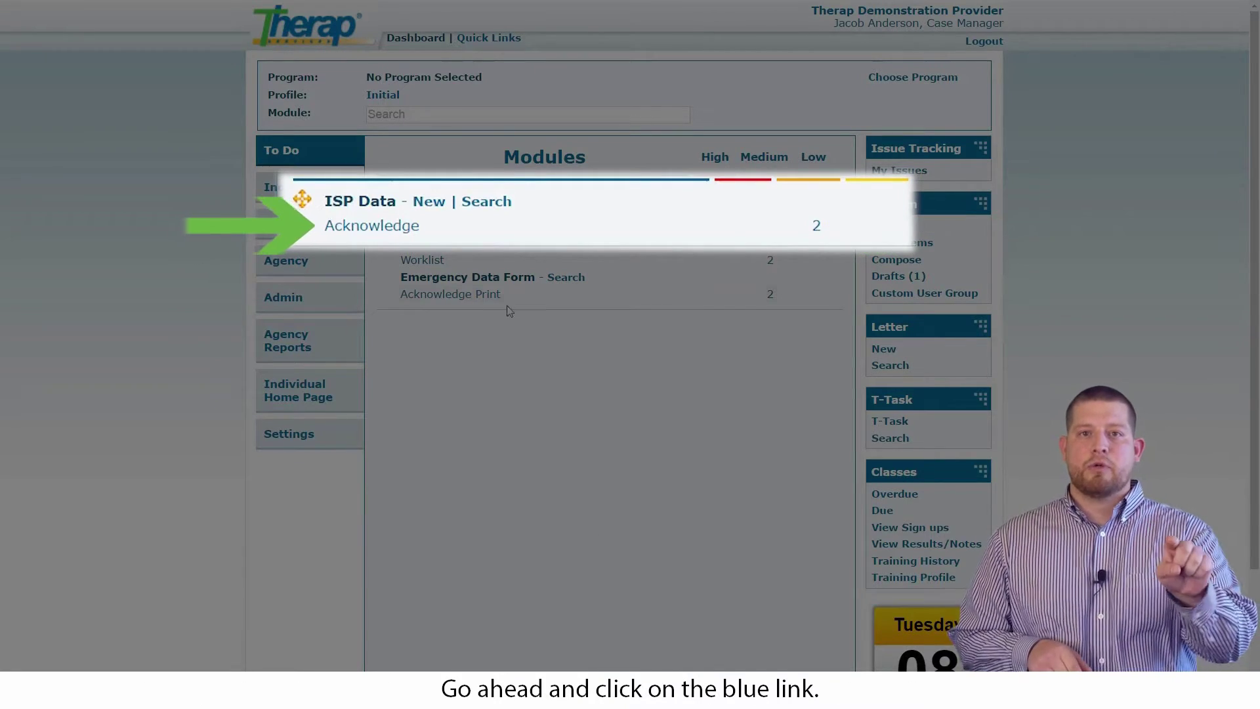
Open the Cleaning Lessons program from the ISP Data acknowledgement list, review it, and begin acknowledging it.
{"action": "left_click", "coordinate": [386, 229]}
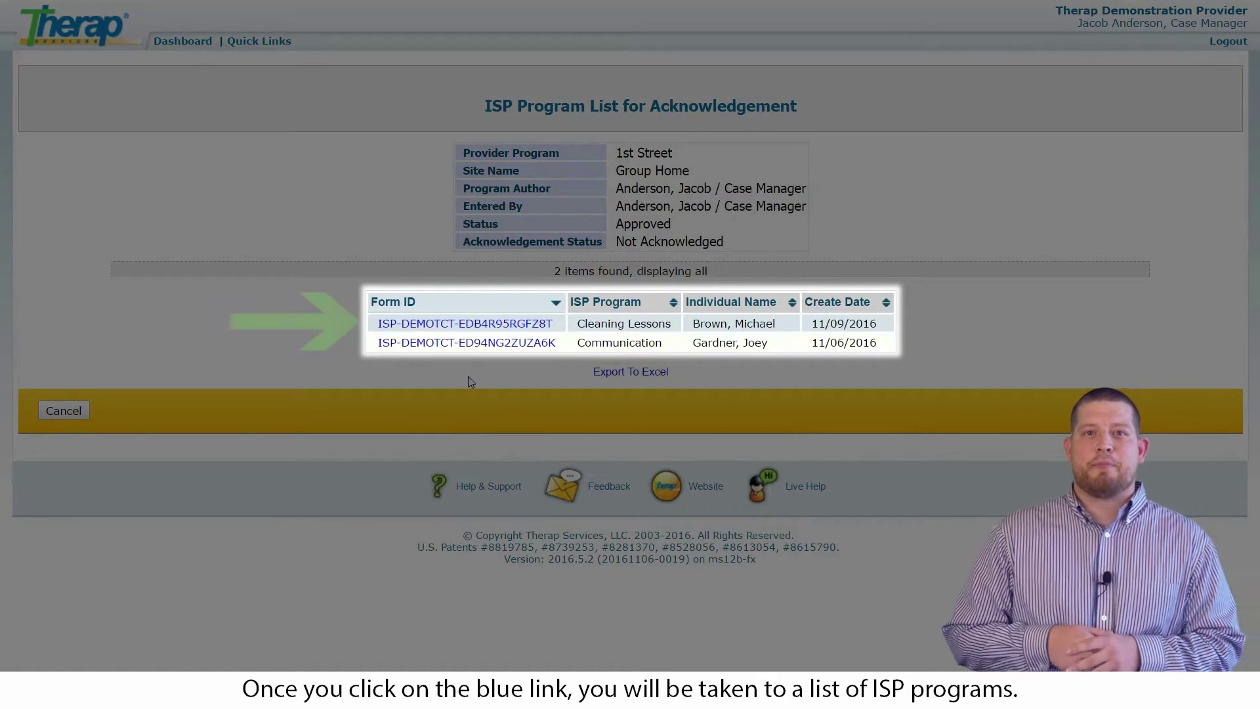
{"action": "left_click", "coordinate": [486, 330]}
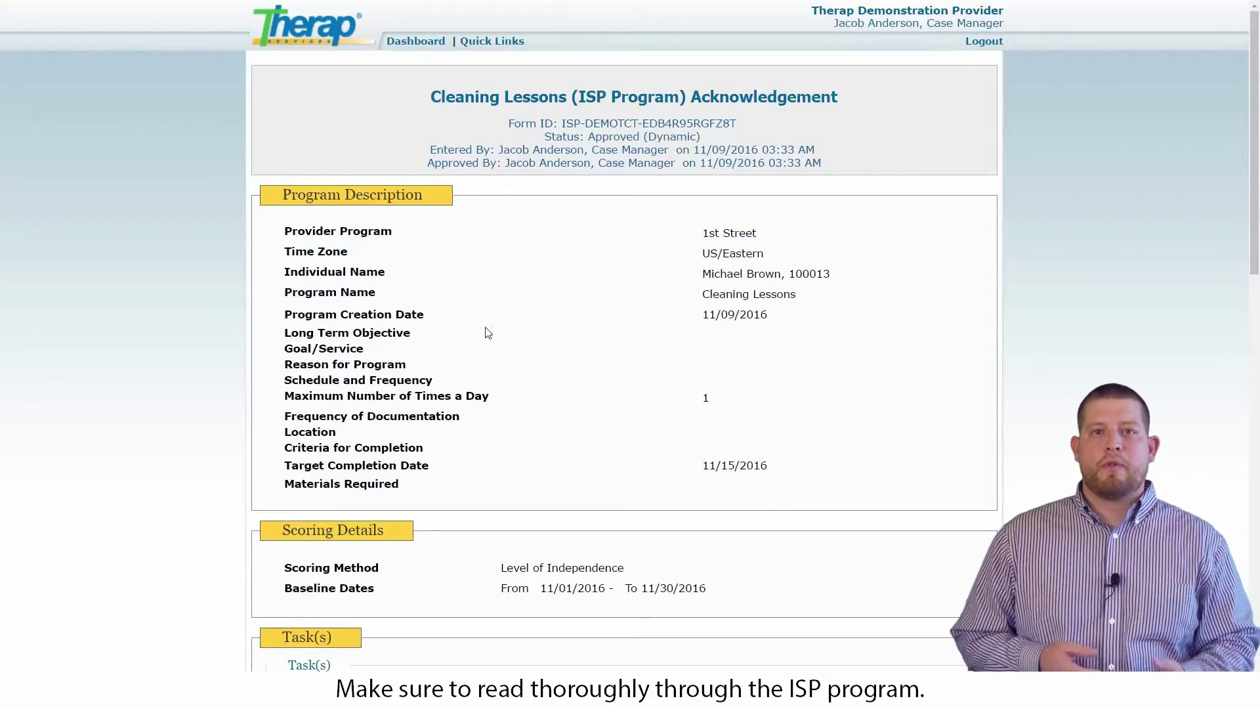
{"action": "scroll", "coordinate": [487, 331], "scroll_direction": "down", "scroll_amount": 5}
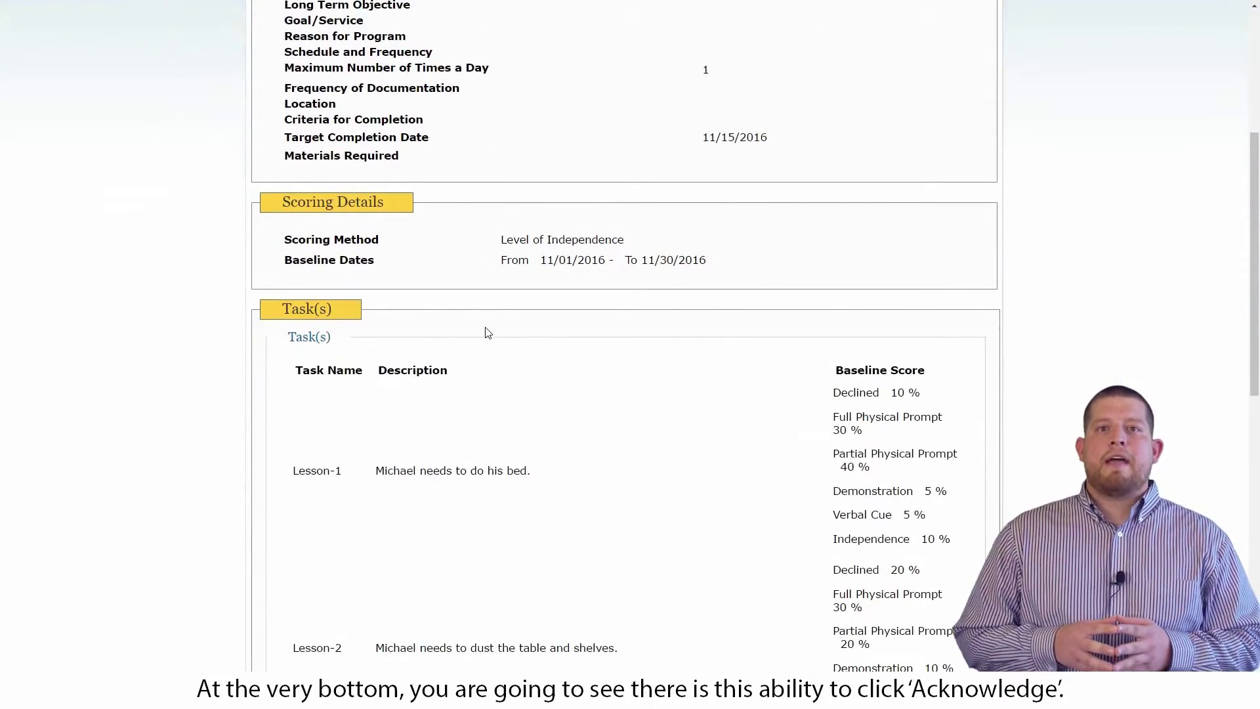
{"action": "scroll", "coordinate": [486, 331], "scroll_direction": "down", "scroll_amount": 12}
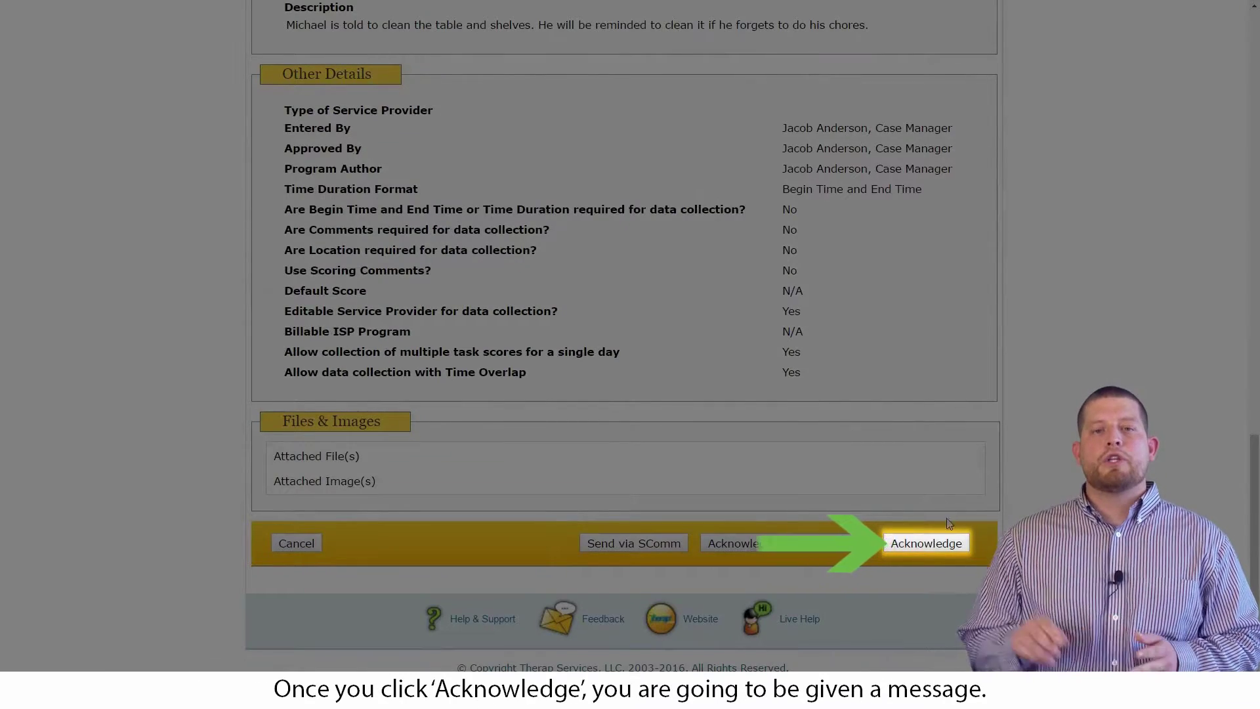
{"action": "left_click", "coordinate": [951, 544]}
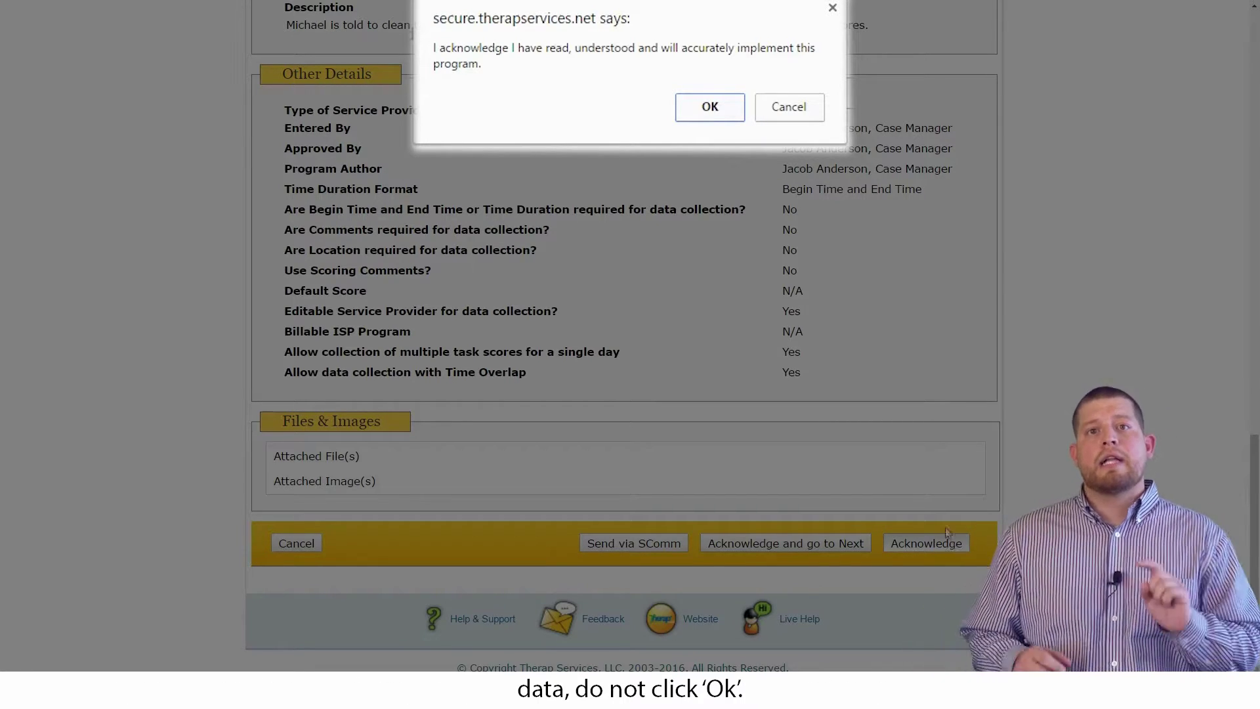
Cancel the acknowledgement confirmation and start an SComm message about the program.
{"action": "left_click", "coordinate": [791, 109]}
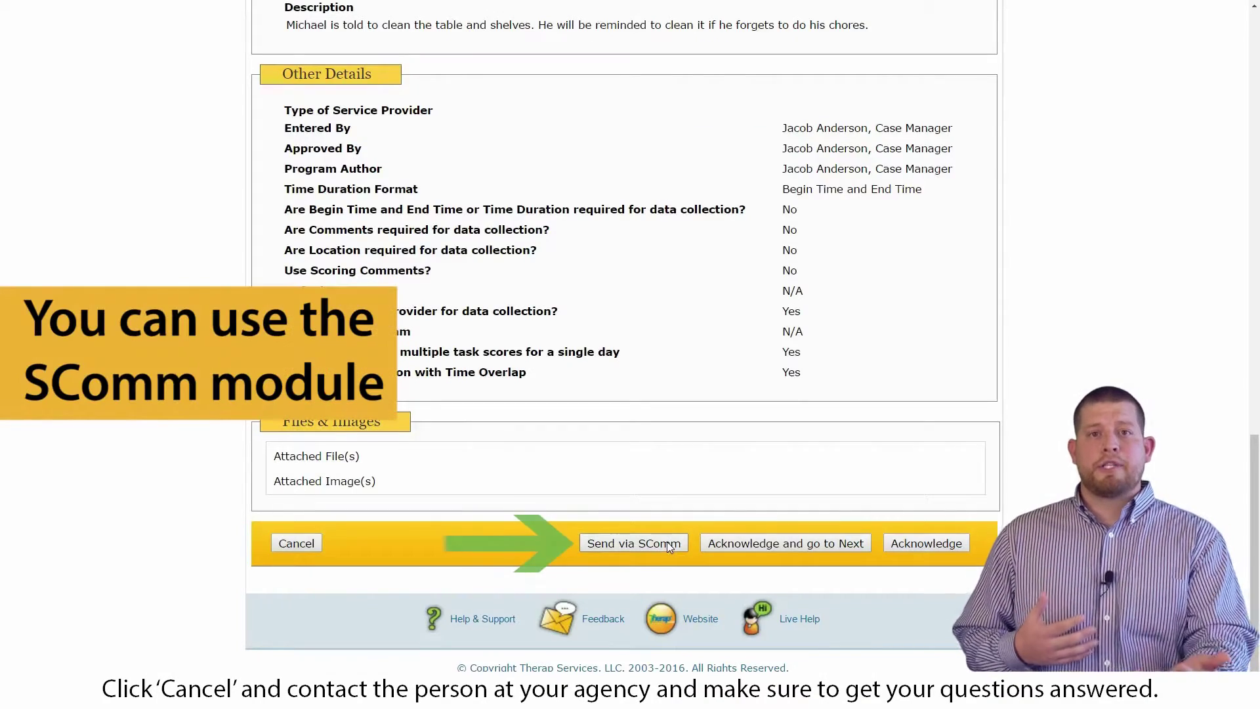
{"action": "left_click", "coordinate": [667, 543]}
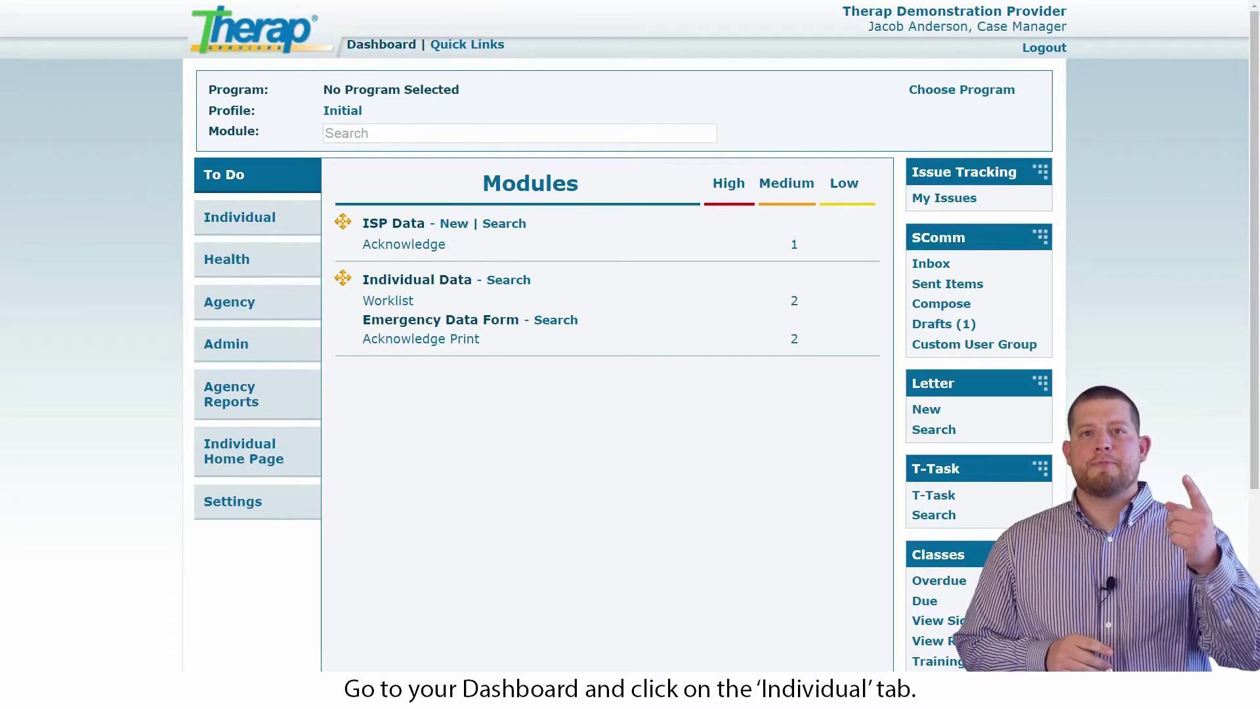
Start a new ISP data collection for the first 1st Street individual's Cleaning Lessons program.
{"action": "left_click", "coordinate": [259, 223]}
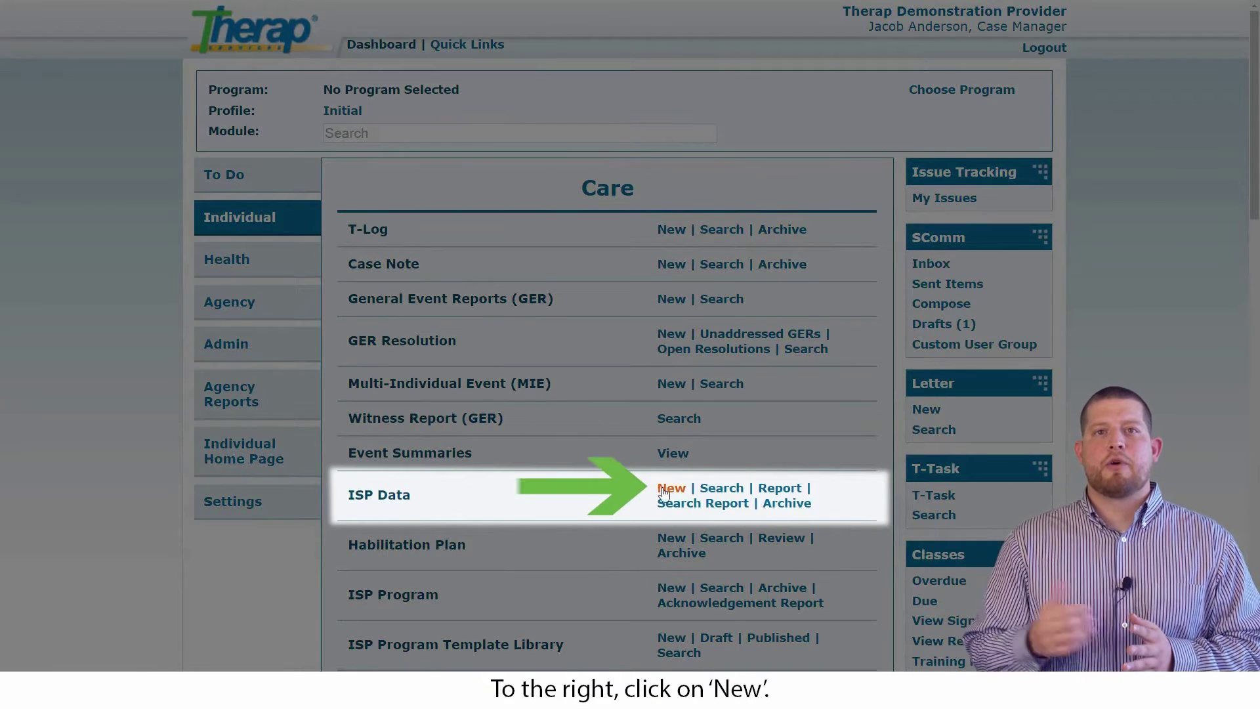
{"action": "left_click", "coordinate": [662, 490]}
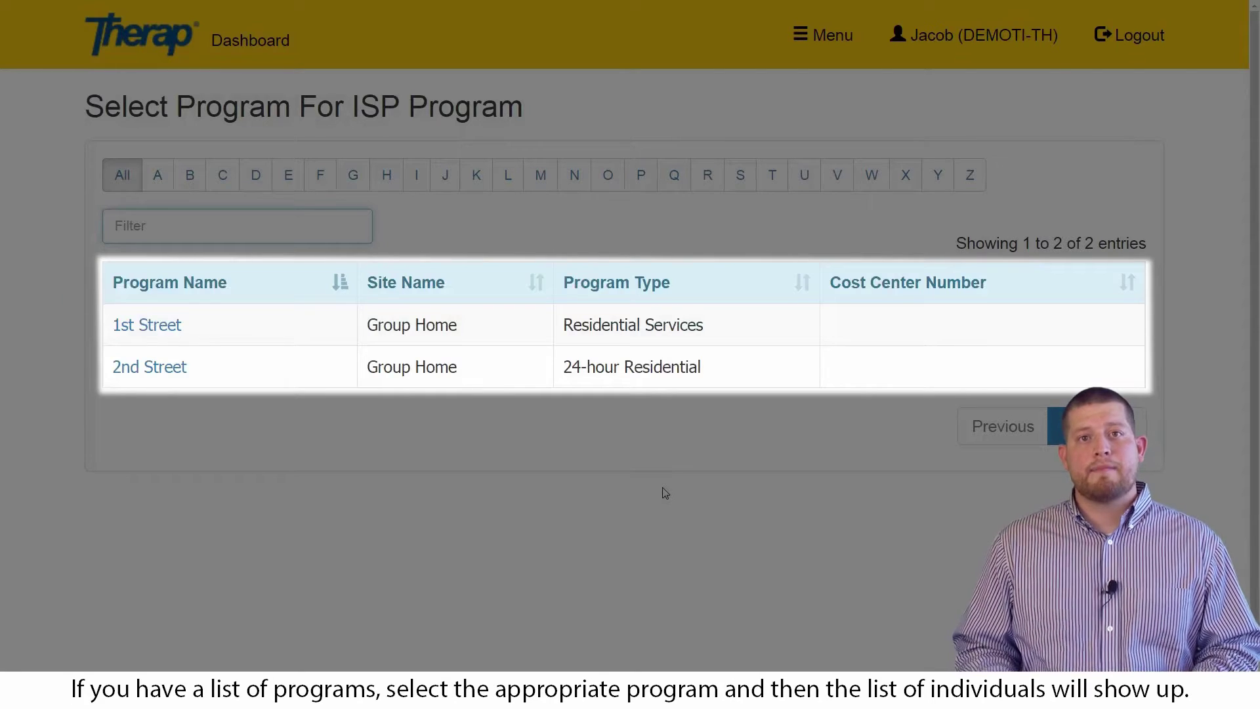
{"action": "left_click", "coordinate": [168, 326]}
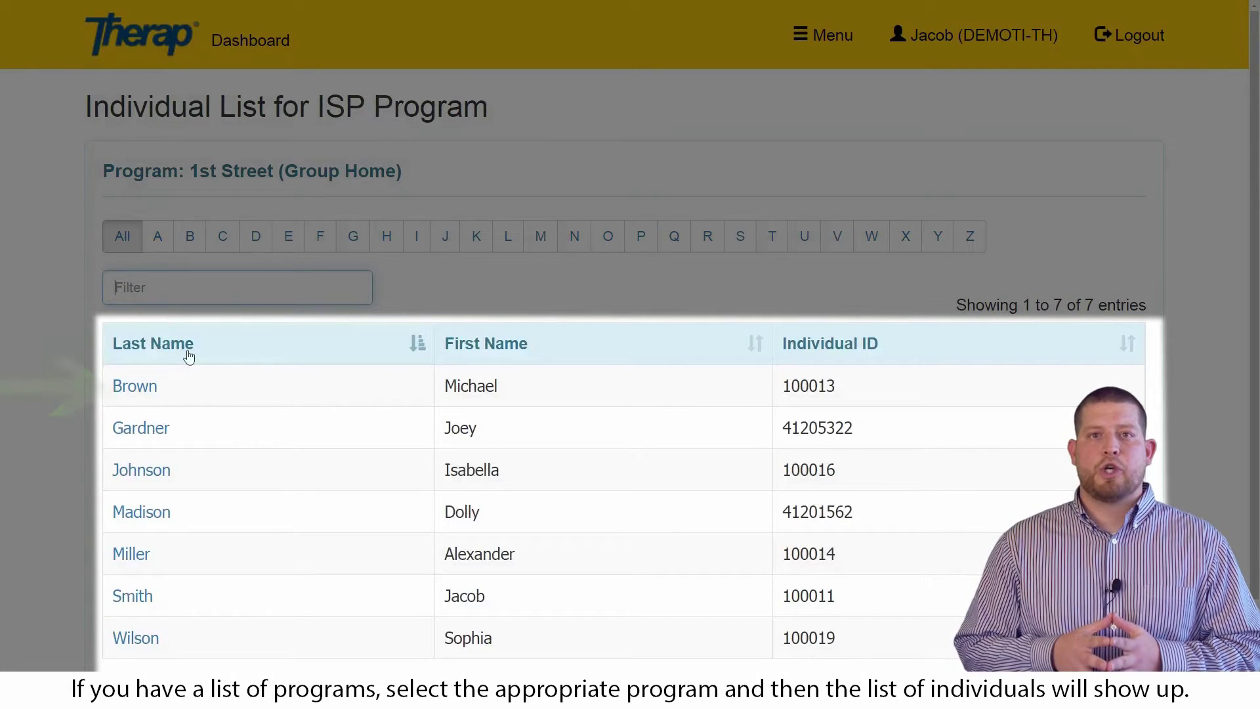
{"action": "left_click", "coordinate": [151, 392]}
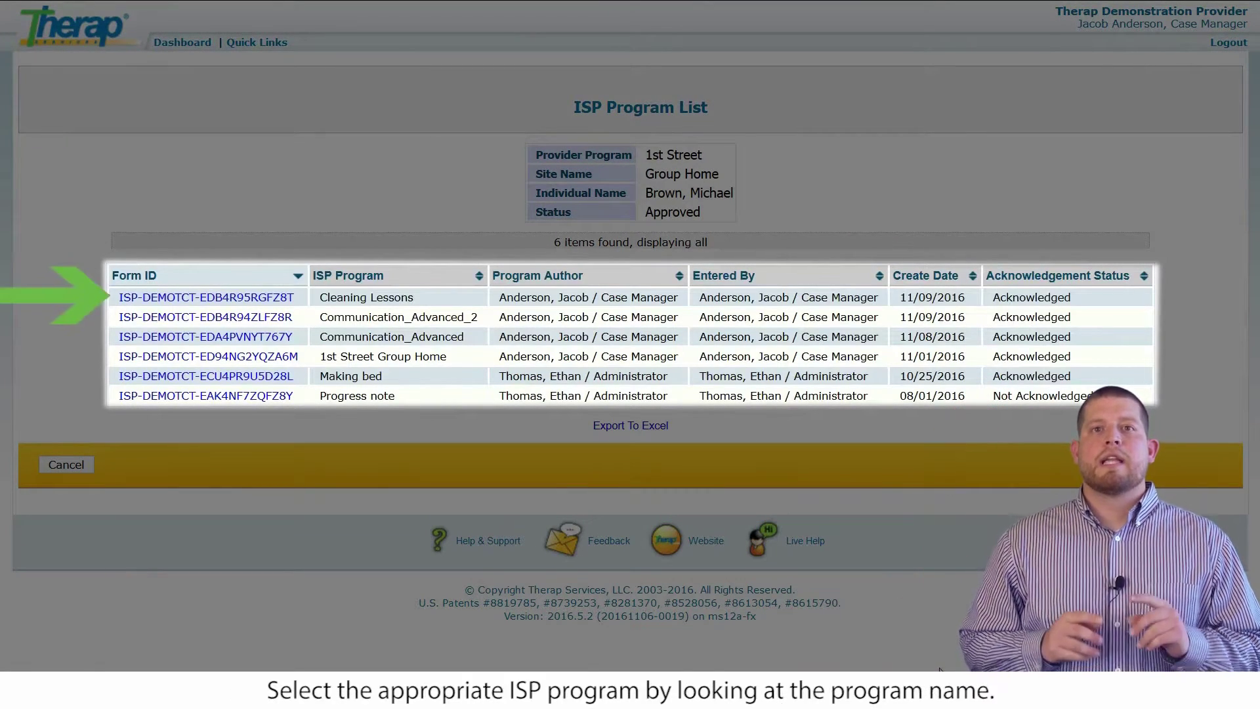
{"action": "left_click", "coordinate": [286, 303]}
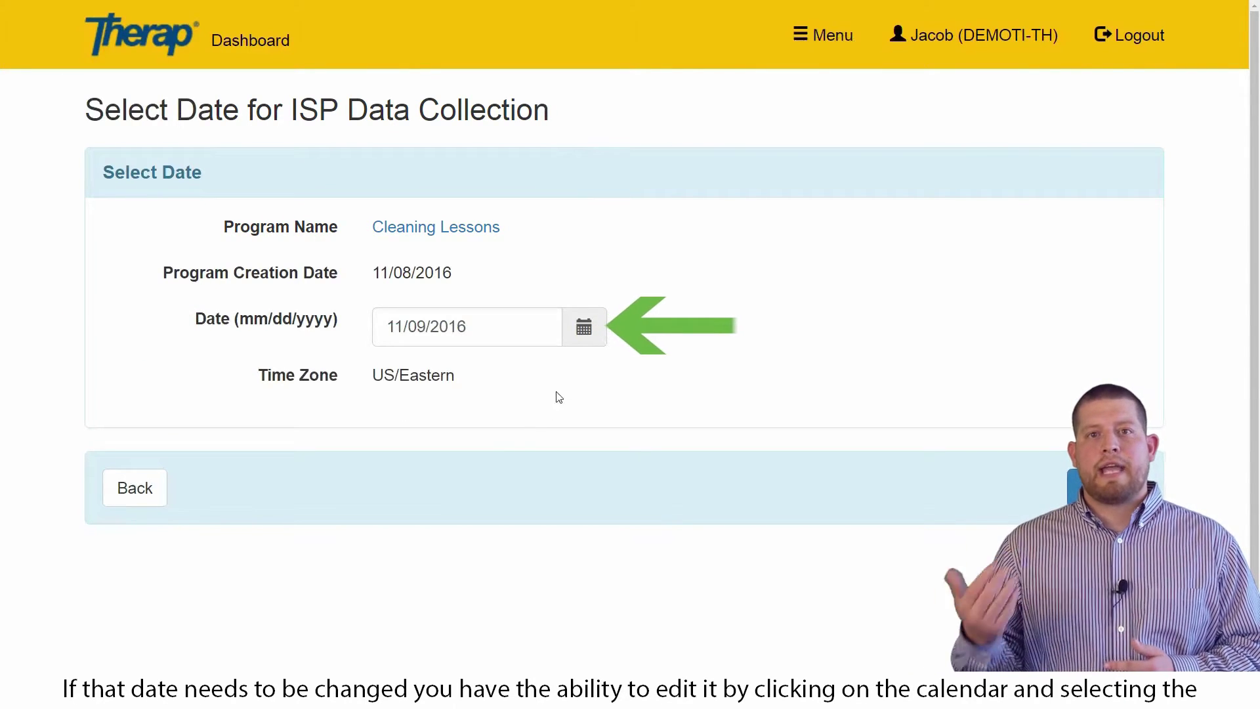
Check the calendar and keep 11/09/2016 as the collection date.
{"action": "left_click", "coordinate": [593, 345]}
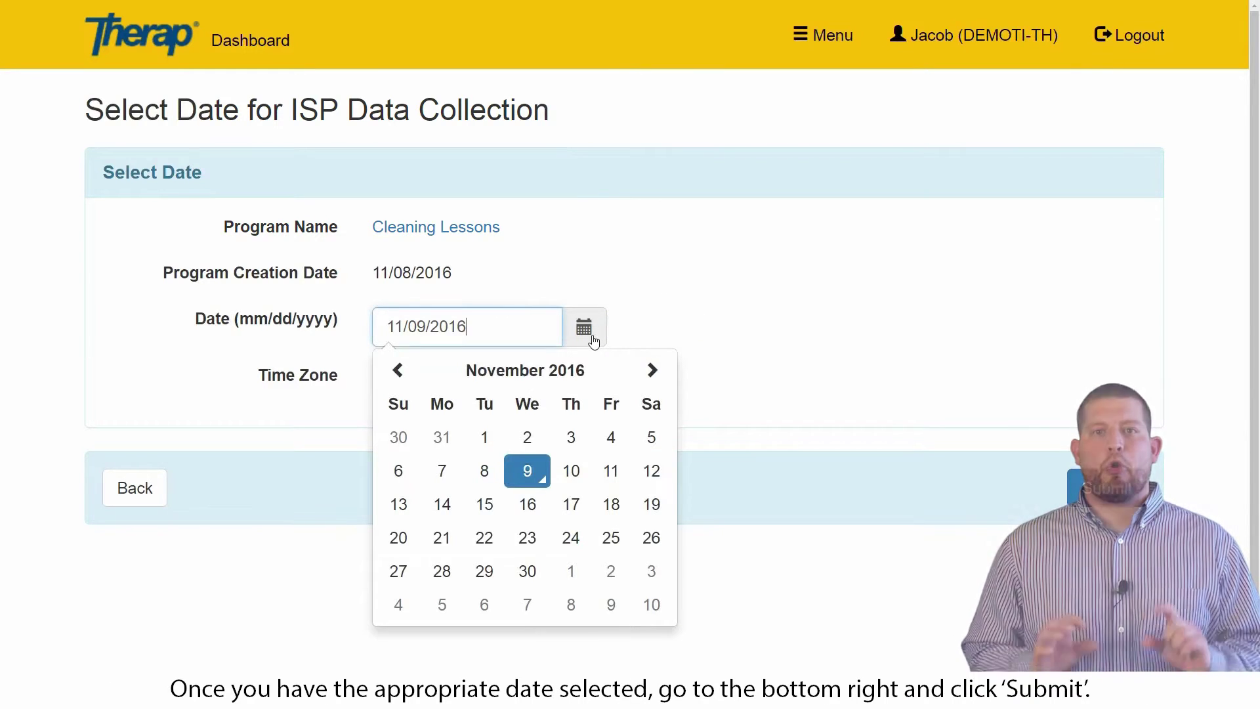
{"action": "left_click", "coordinate": [593, 342]}
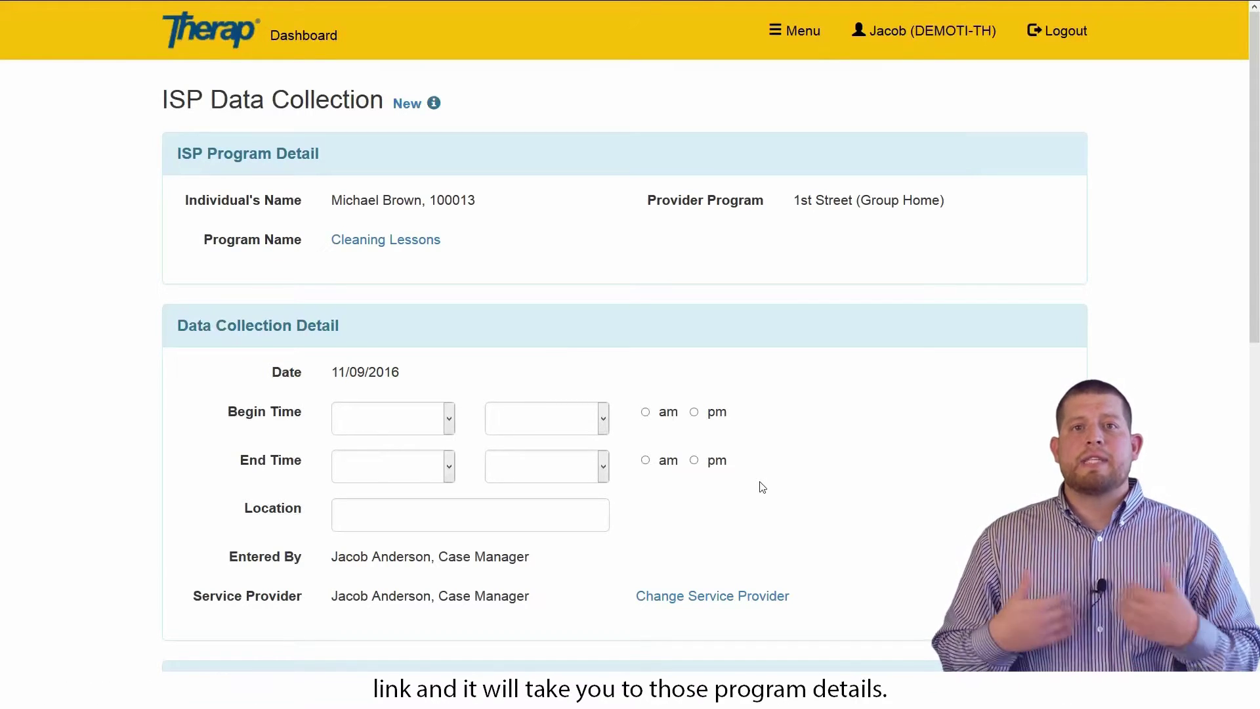
{"action": "left_click", "coordinate": [400, 248]}
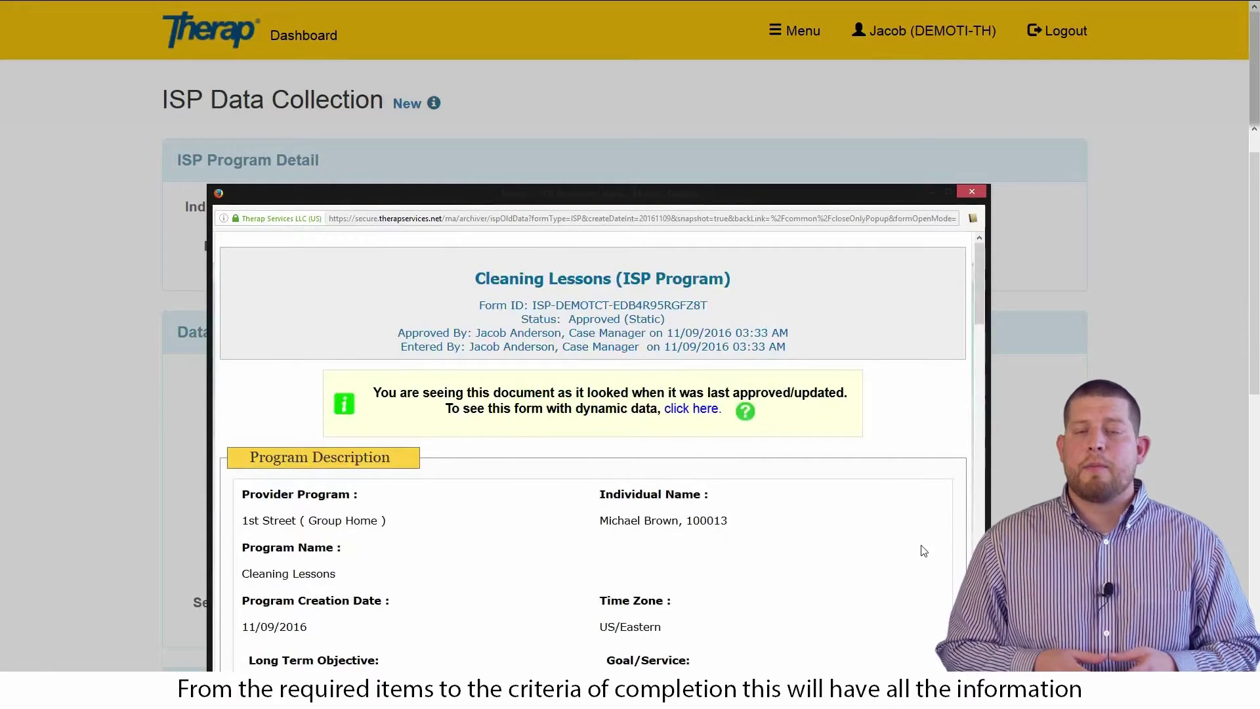
{"action": "scroll", "coordinate": [923, 550], "scroll_direction": "down", "scroll_amount": 5}
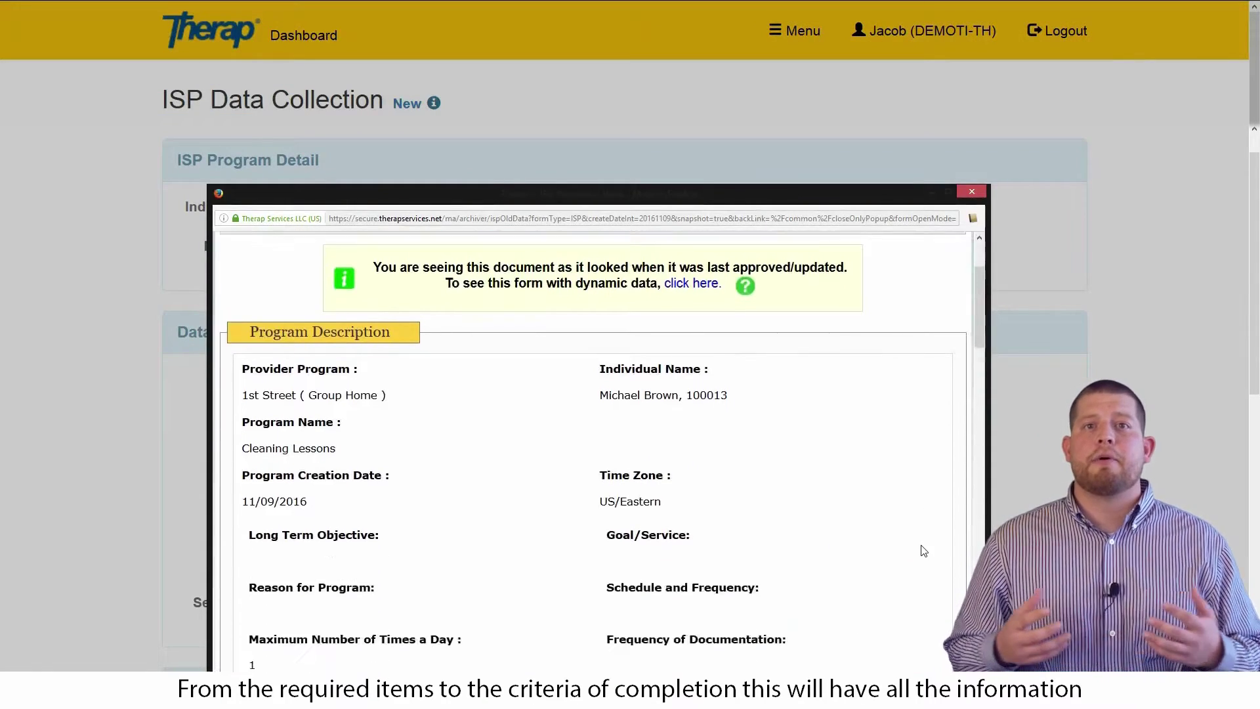
{"action": "scroll", "coordinate": [923, 550], "scroll_direction": "down", "scroll_amount": 5}
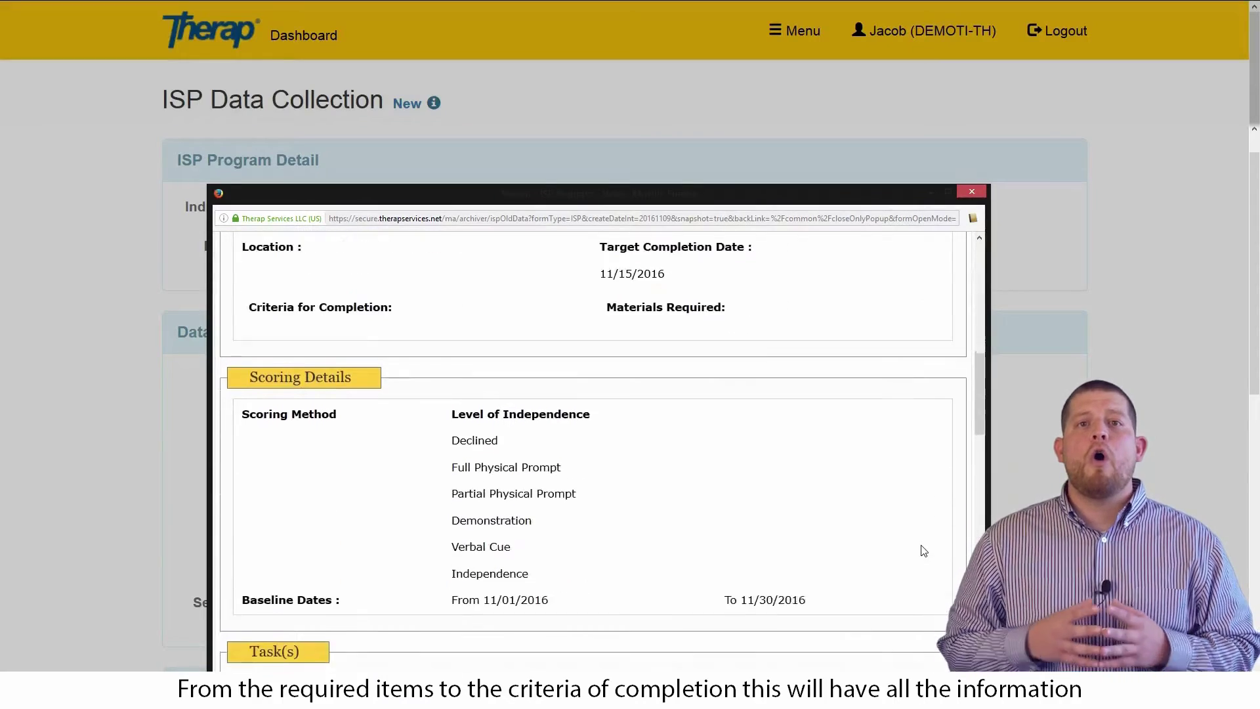
{"action": "scroll", "coordinate": [924, 550], "scroll_direction": "down", "scroll_amount": 4}
{"action": "scroll", "coordinate": [923, 550], "scroll_direction": "down", "scroll_amount": 6}
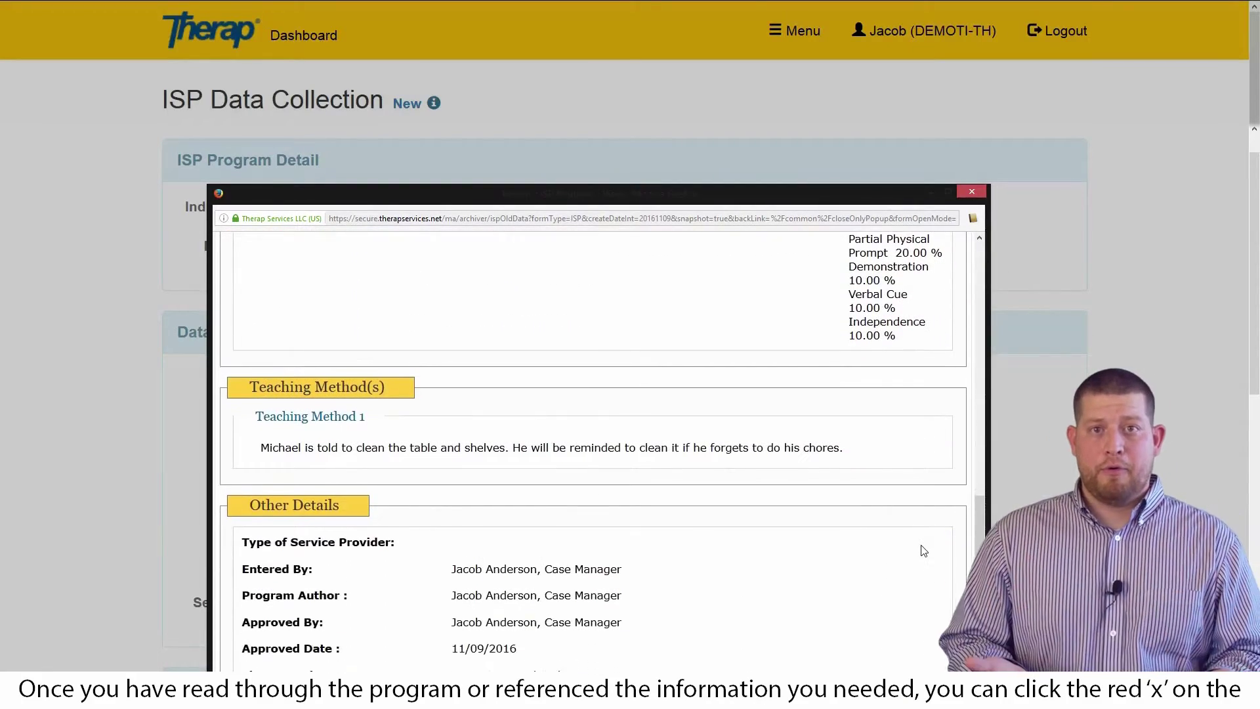
{"action": "scroll", "coordinate": [924, 549], "scroll_direction": "down", "scroll_amount": 7}
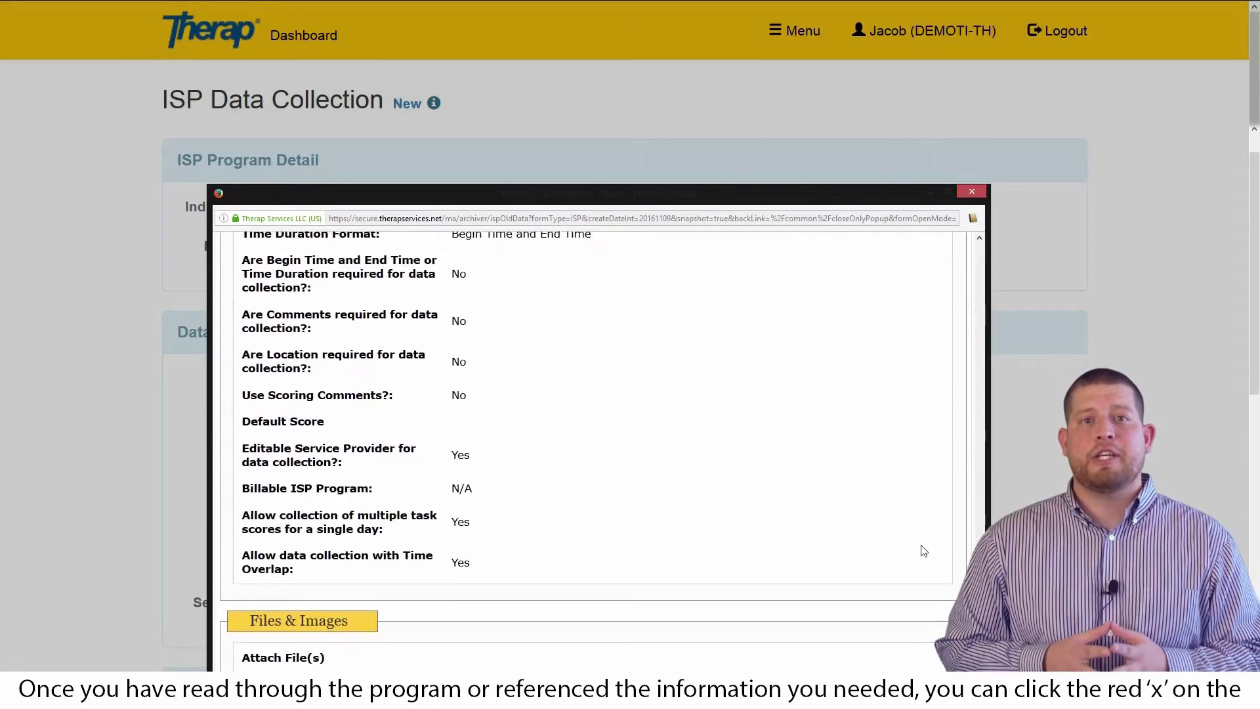
{"action": "scroll", "coordinate": [922, 549], "scroll_direction": "down", "scroll_amount": 4}
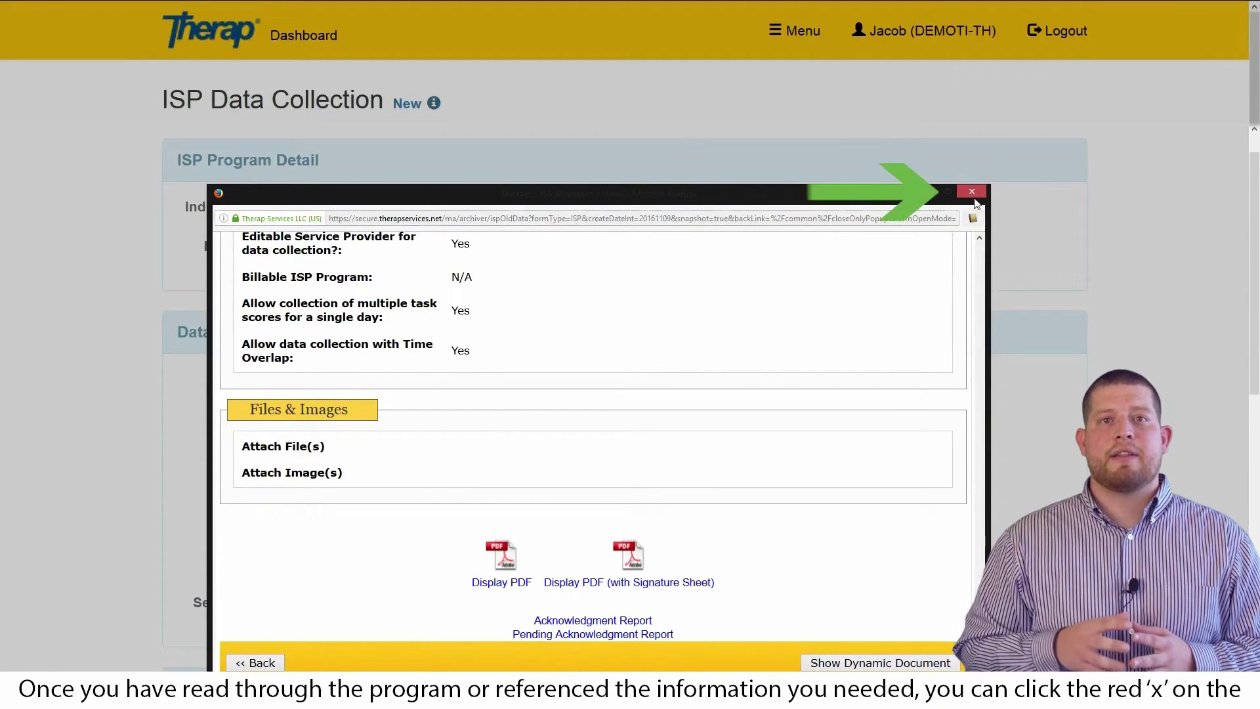
{"action": "left_click", "coordinate": [972, 192]}
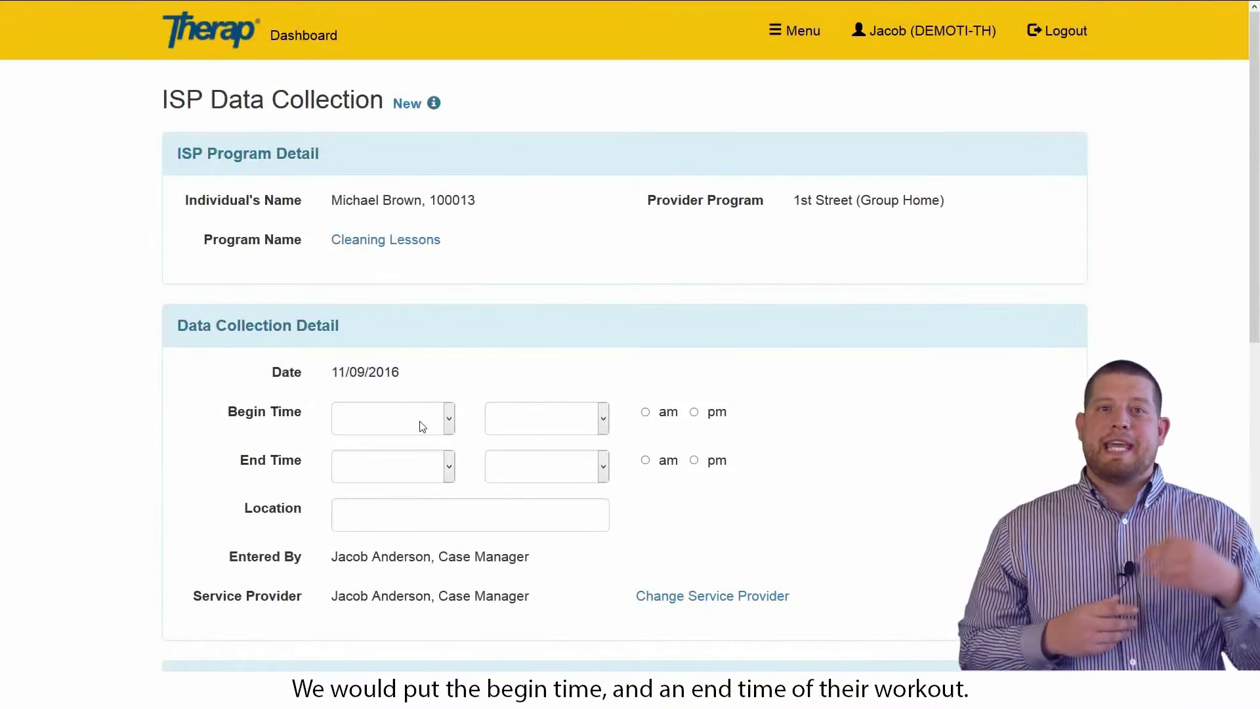
Set the data collection begin time to 01:00 pm.
{"action": "left_click", "coordinate": [422, 427]}
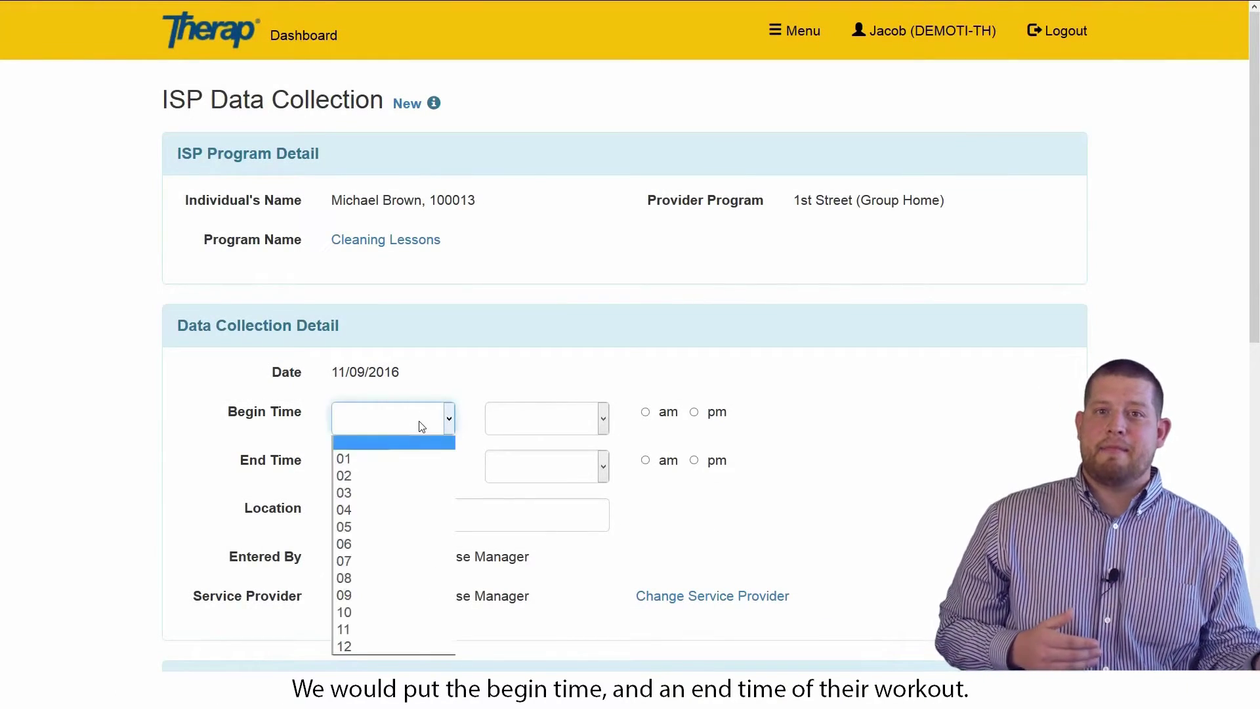
{"action": "left_click", "coordinate": [391, 462]}
{"action": "left_click", "coordinate": [581, 429]}
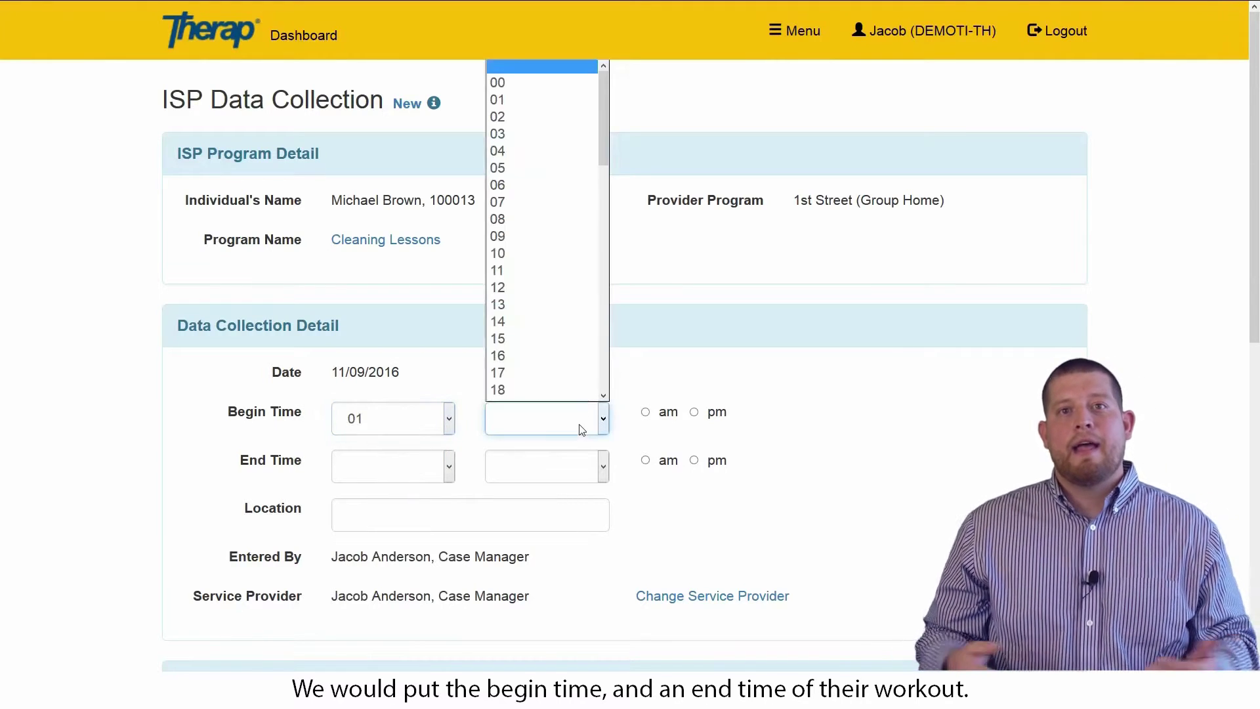
{"action": "left_click", "coordinate": [517, 69]}
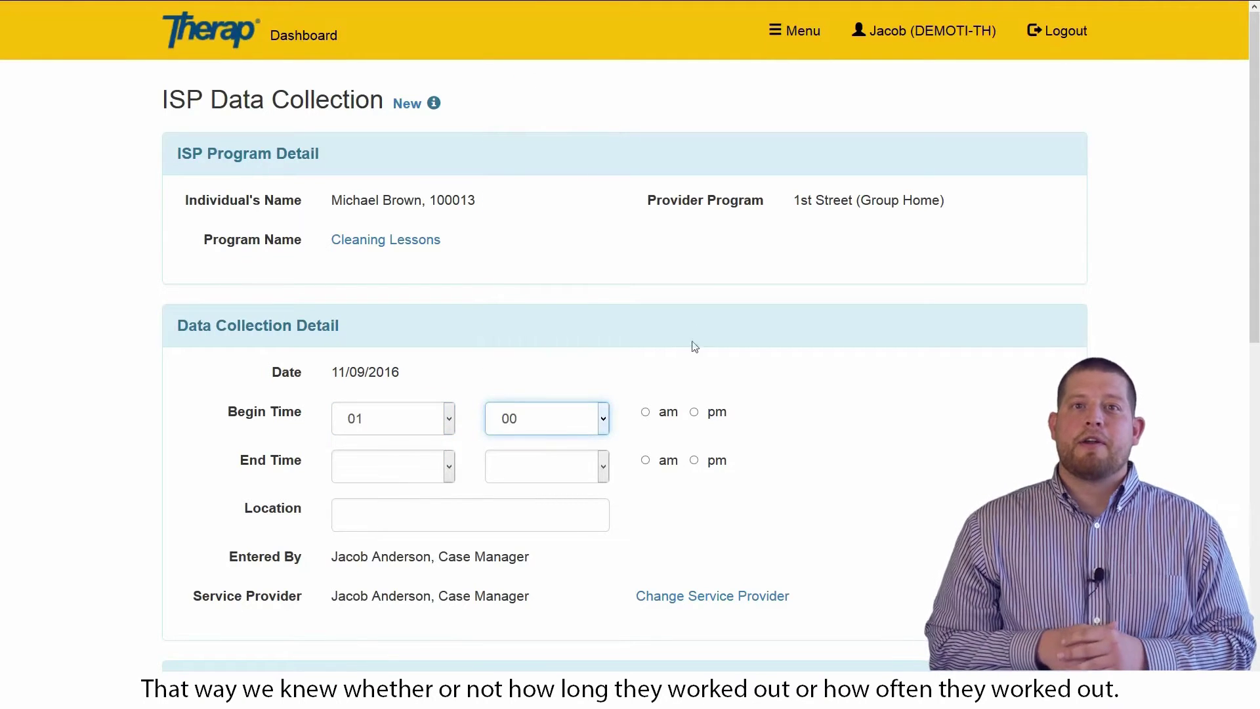
{"action": "left_click", "coordinate": [694, 412]}
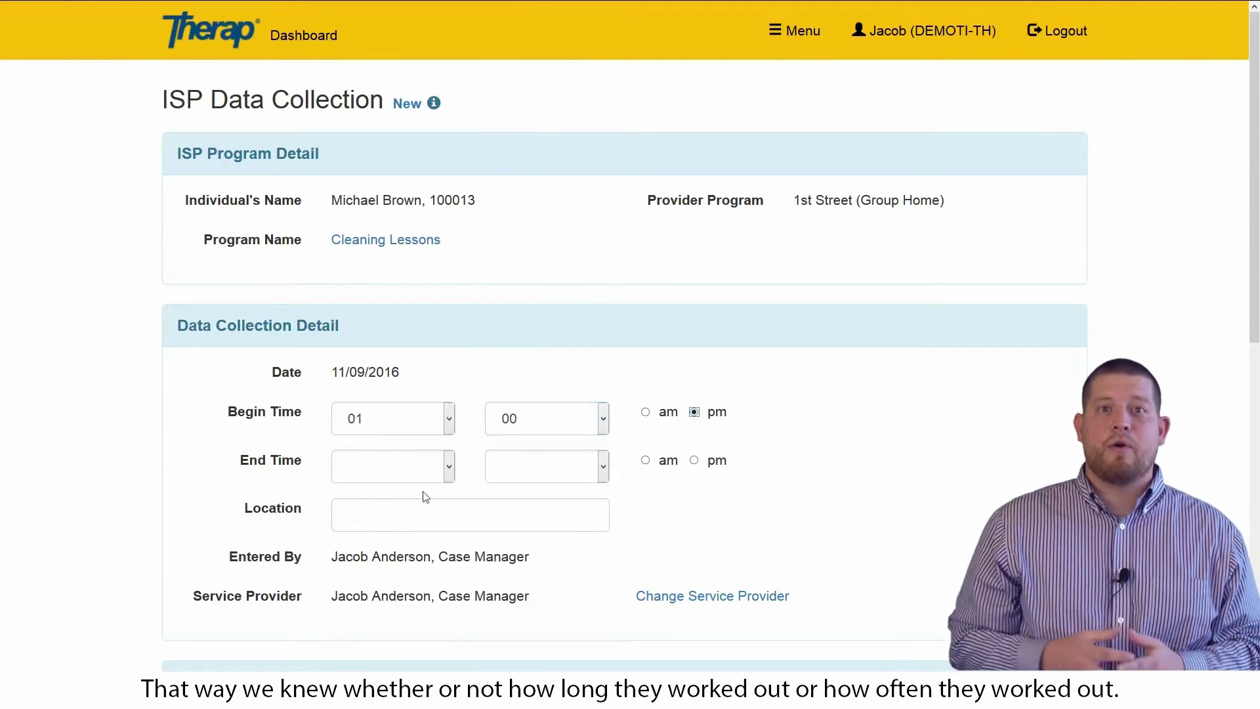
Set the end time to 01:16 pm and enter 'Group home' as the location.
{"action": "left_click", "coordinate": [371, 474]}
{"action": "left_click", "coordinate": [358, 502]}
{"action": "left_click", "coordinate": [512, 474]}
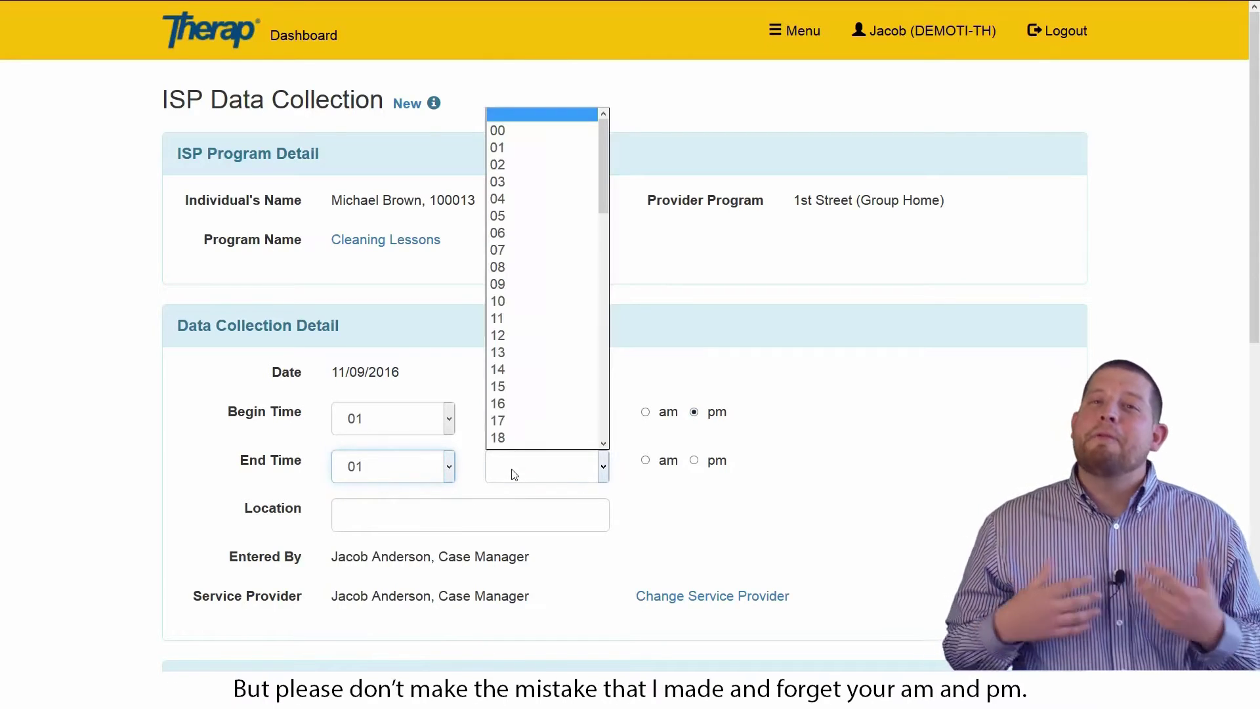
{"action": "scroll", "coordinate": [510, 420], "scroll_direction": "down", "scroll_amount": 1}
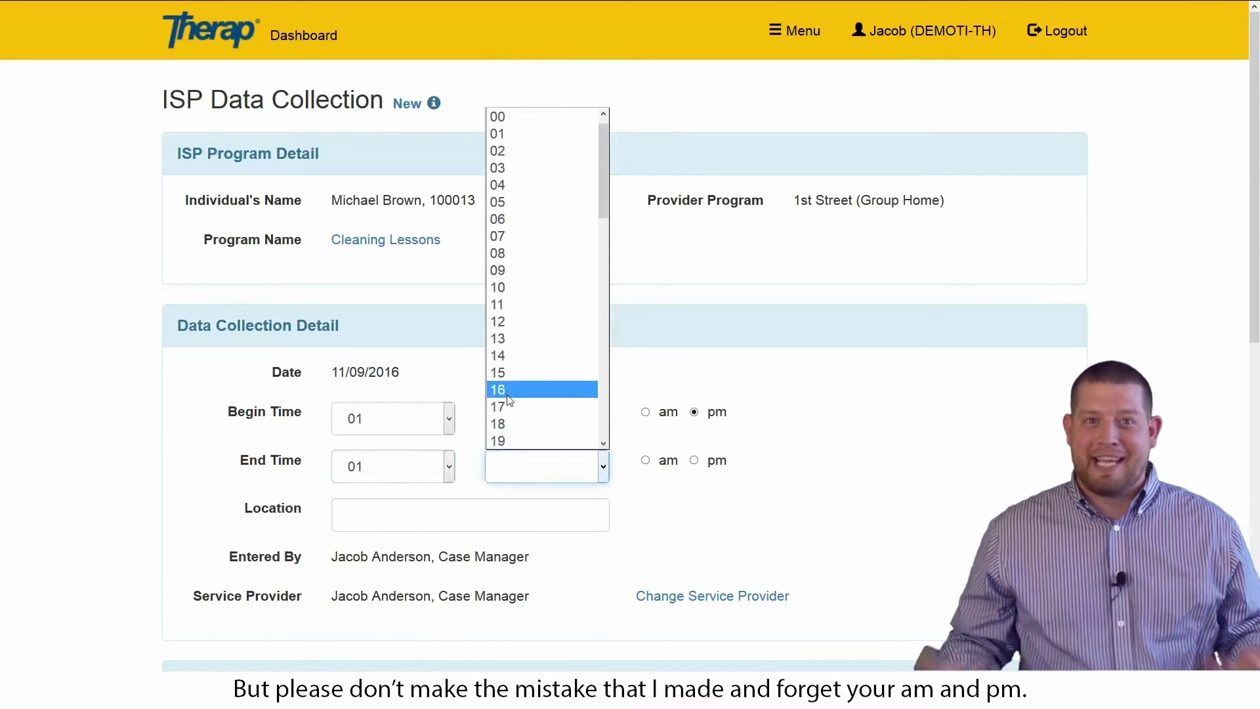
{"action": "left_click", "coordinate": [510, 389]}
{"action": "left_click", "coordinate": [693, 461]}
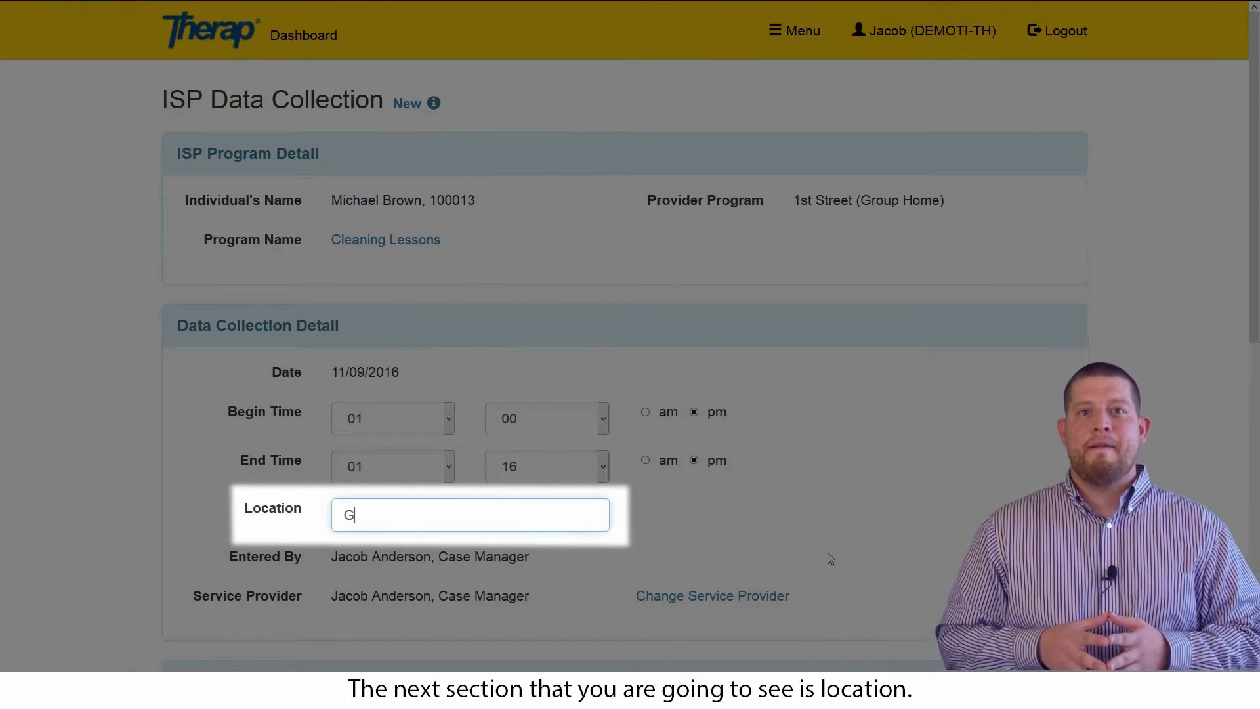
{"action": "type", "text": "Grou"}
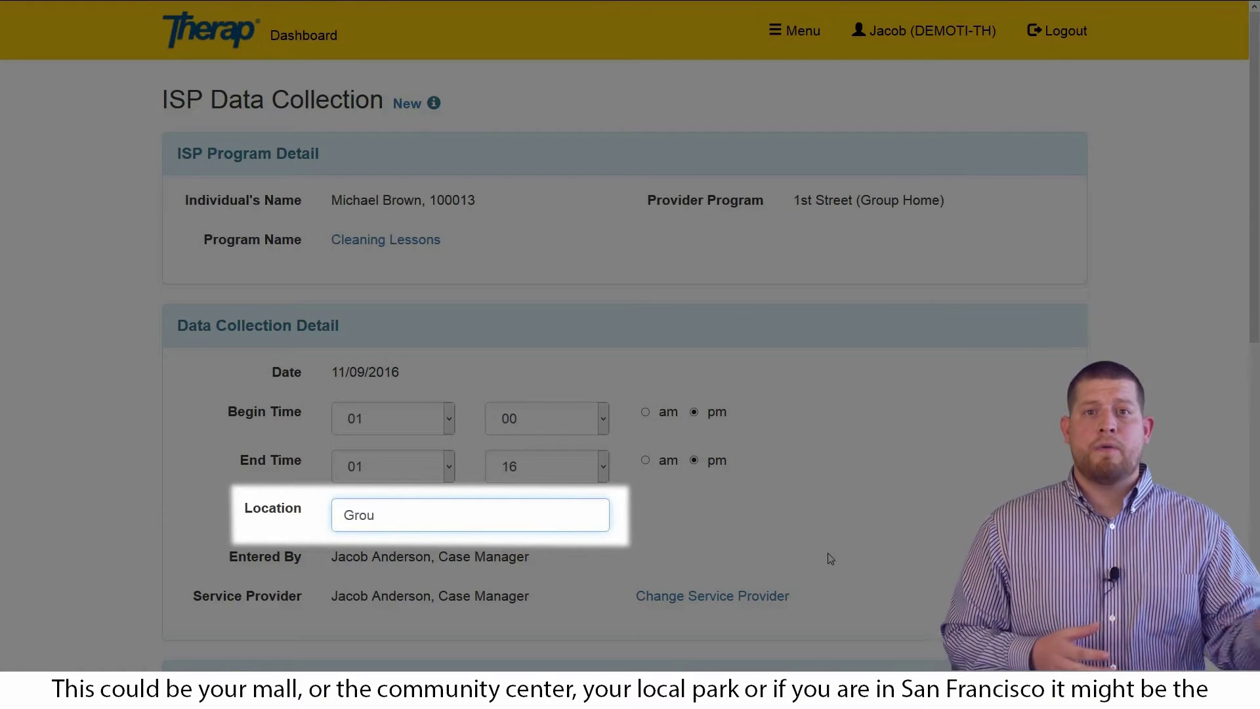
{"action": "type", "text": "p home"}
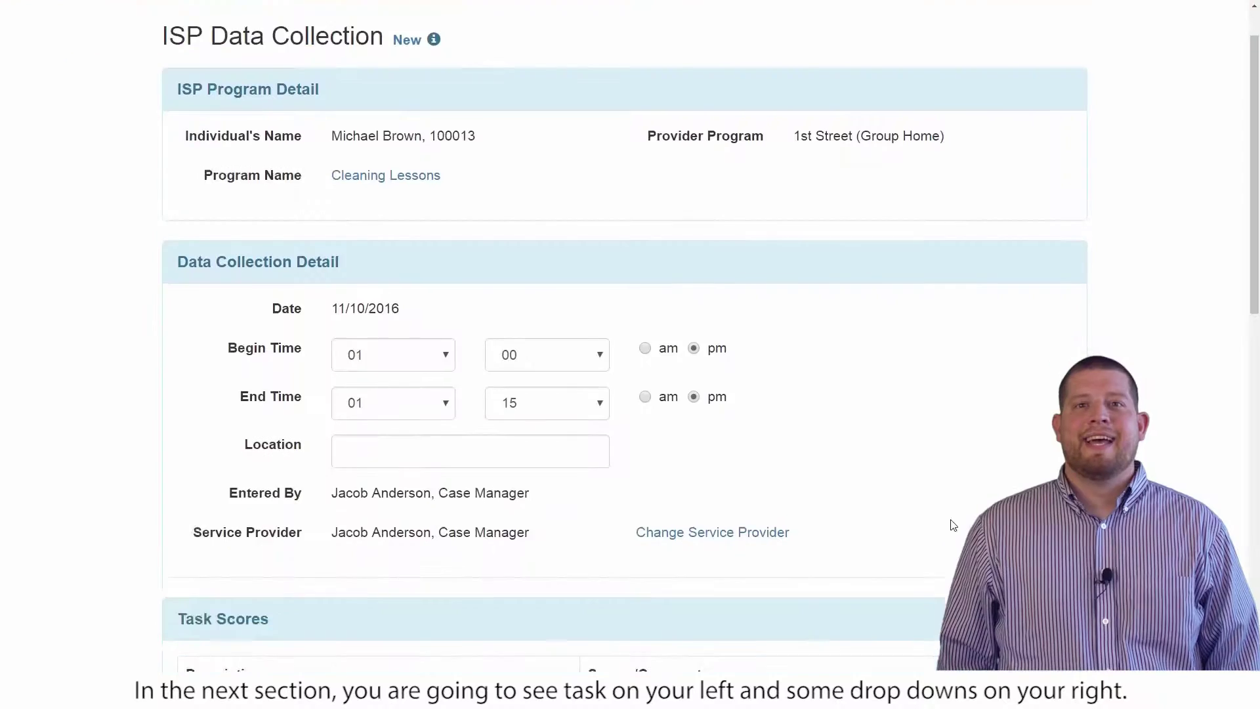
Scroll down to the Task Scores for the bed-making and dusting tasks.
{"action": "scroll", "coordinate": [951, 523], "scroll_direction": "down", "scroll_amount": 9}
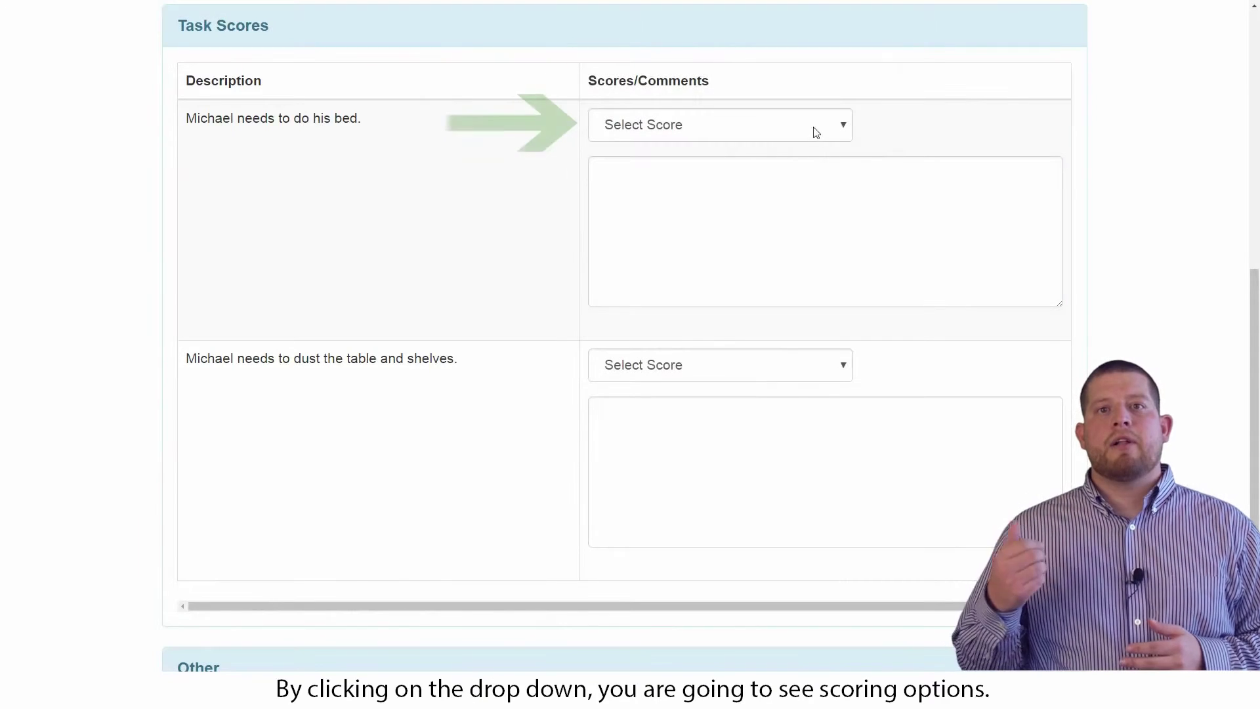
Score the bed-making task Independence, commenting that he is slowly getting better at making his bed.
{"action": "left_click", "coordinate": [814, 124]}
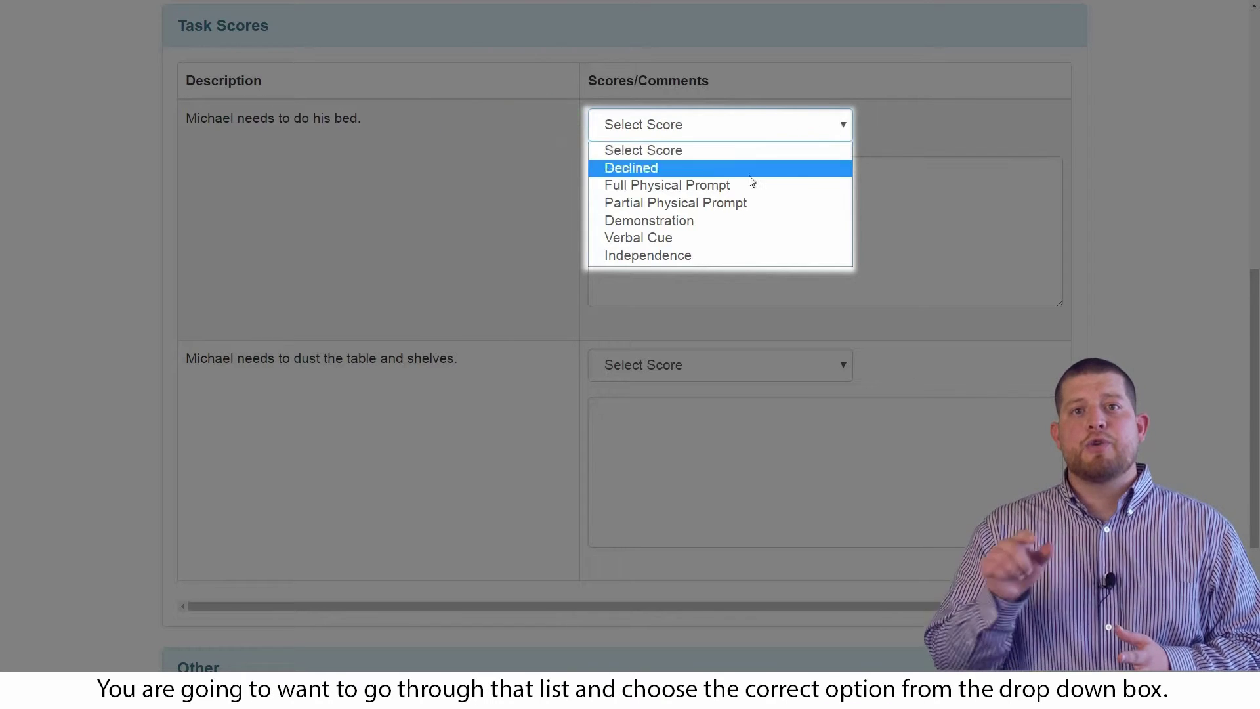
{"action": "left_click", "coordinate": [684, 256]}
{"action": "left_click", "coordinate": [679, 228]}
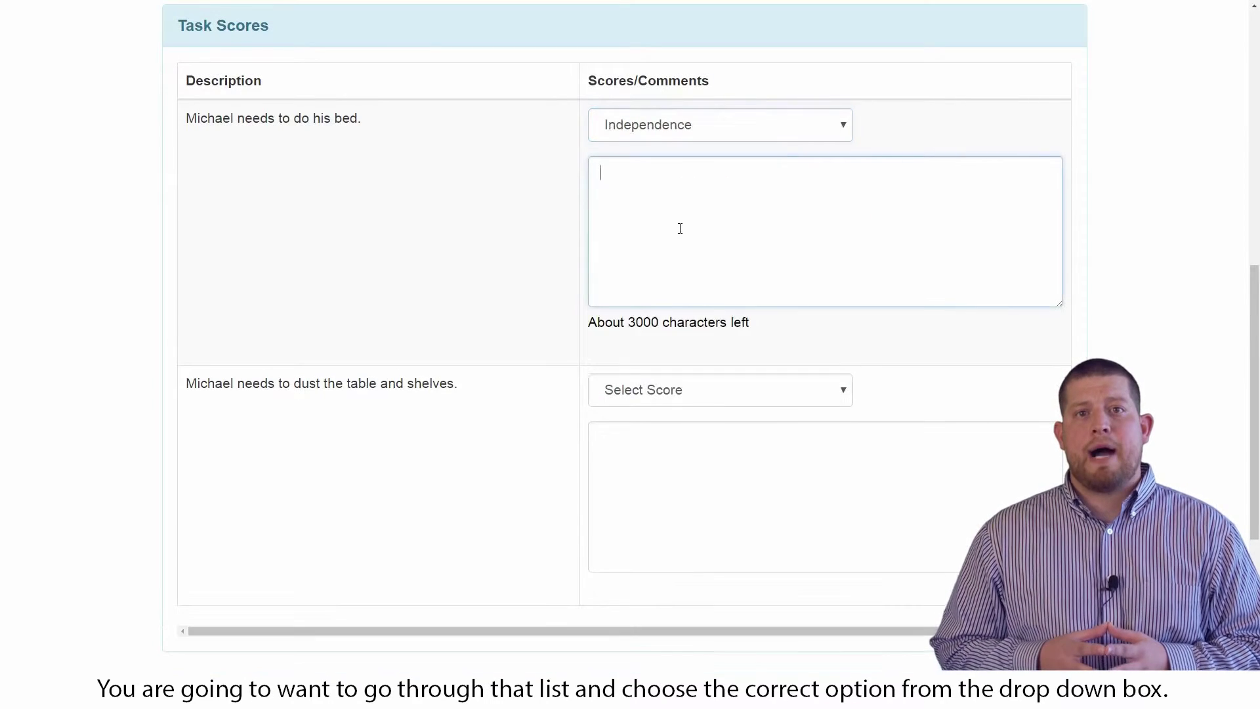
{"action": "type", "text": "Micha"}
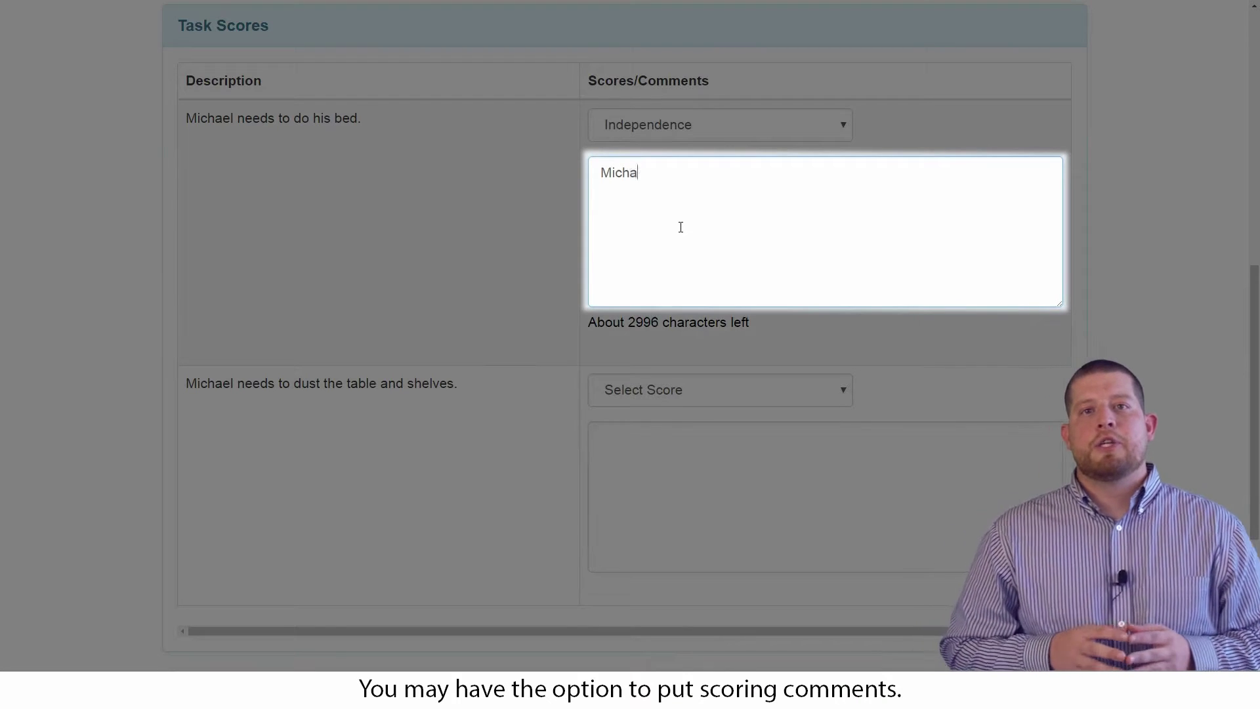
{"action": "type", "text": "el is getting bett"}
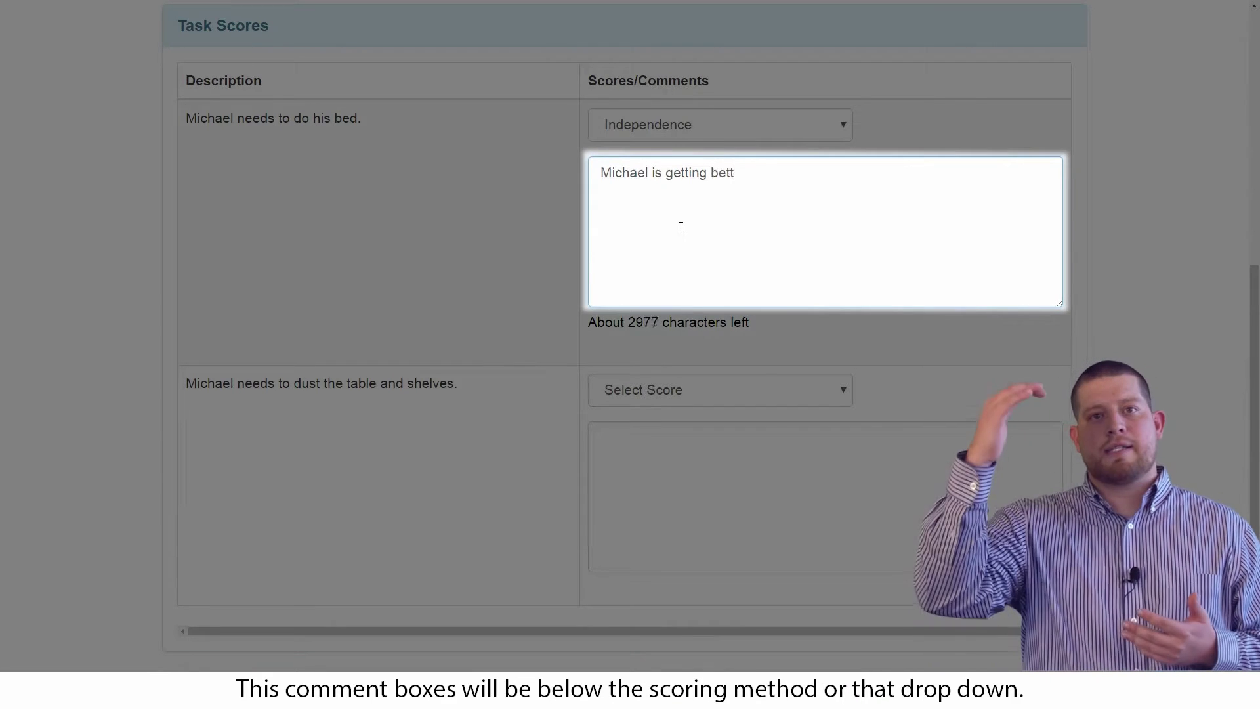
{"action": "type", "text": "er at making his b"}
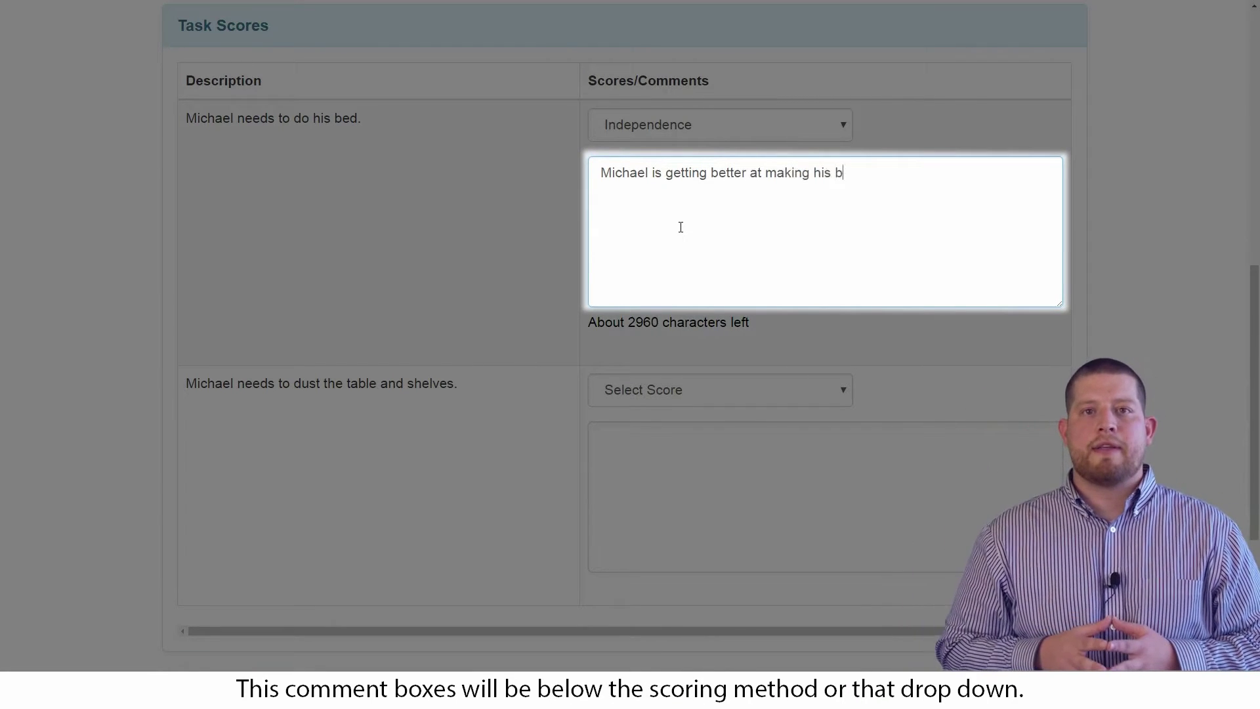
{"action": "type", "text": "ed slowly."}
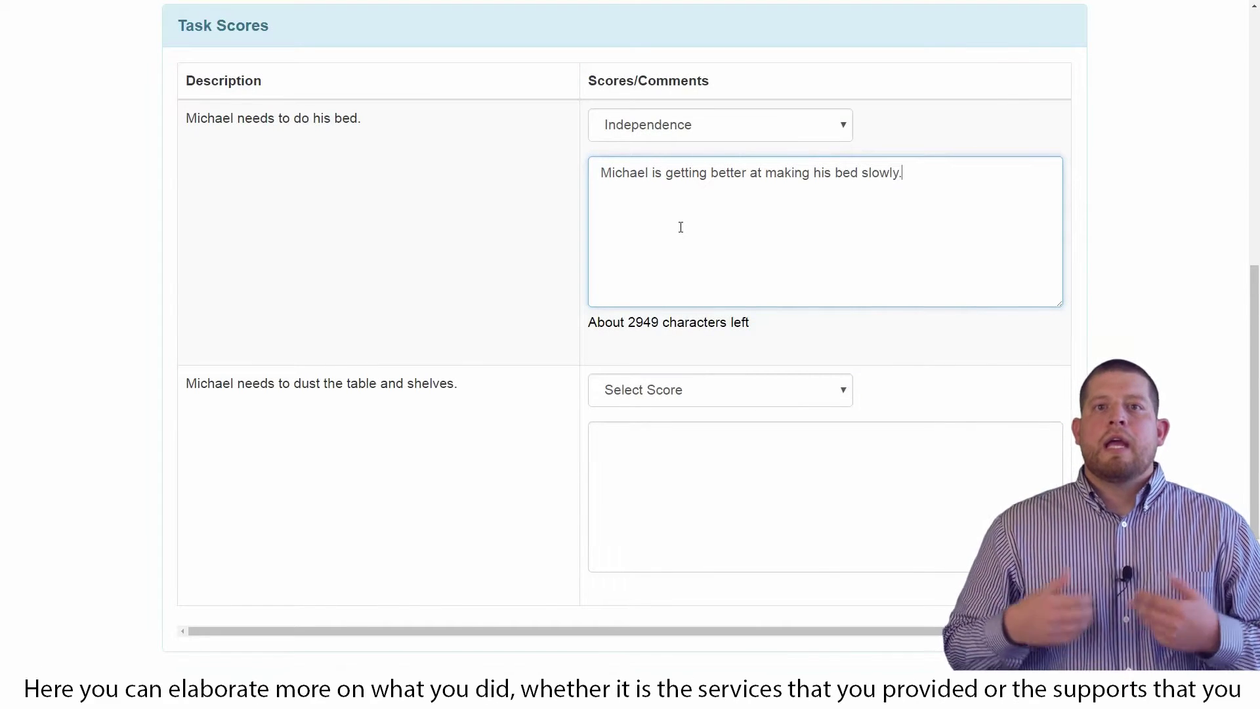
{"action": "left_click", "coordinate": [640, 393]}
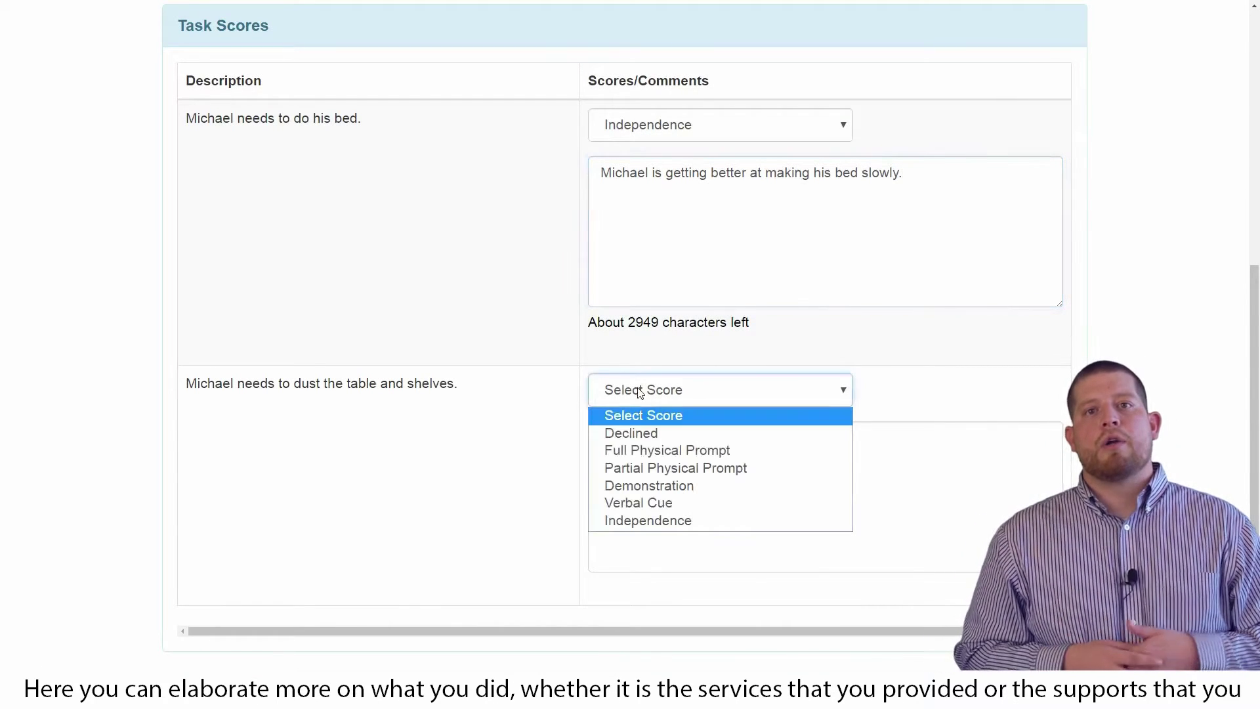
Score the dusting task Verbal Cue and finish its two-line comment about needing repeated reminders.
{"action": "left_click", "coordinate": [630, 504]}
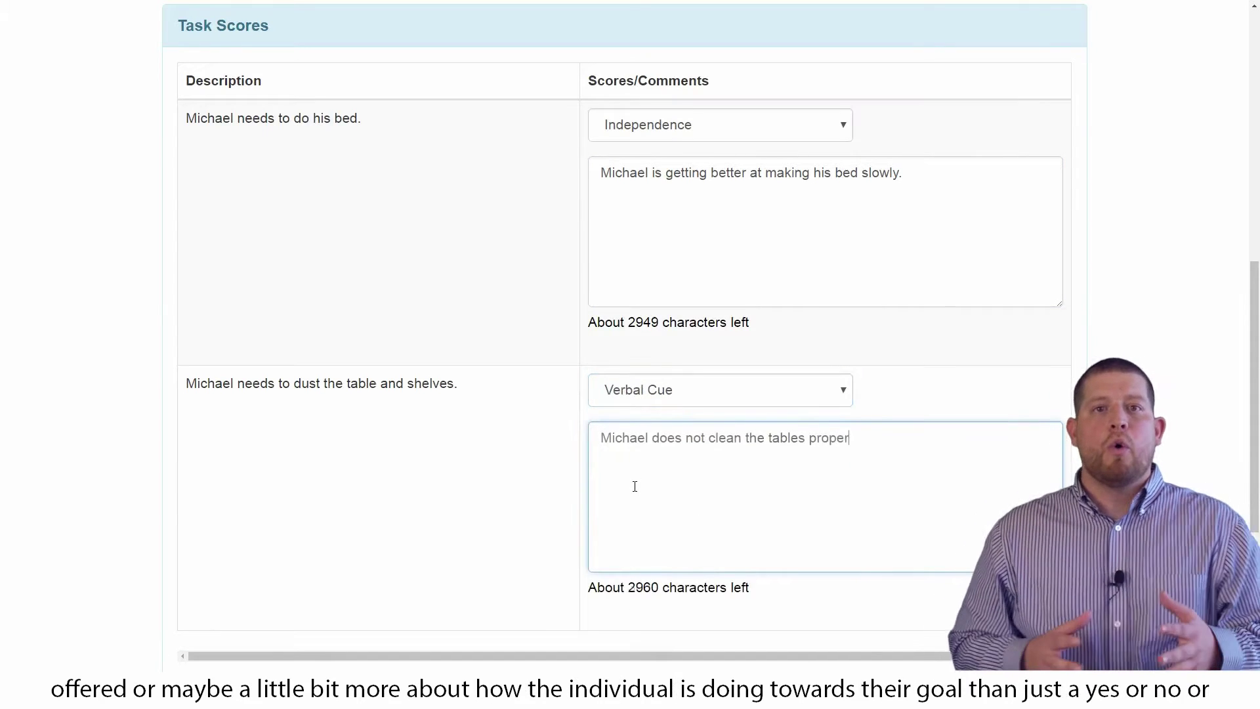
{"action": "type", "text": "ly."}
{"action": "key", "text": "Return"}
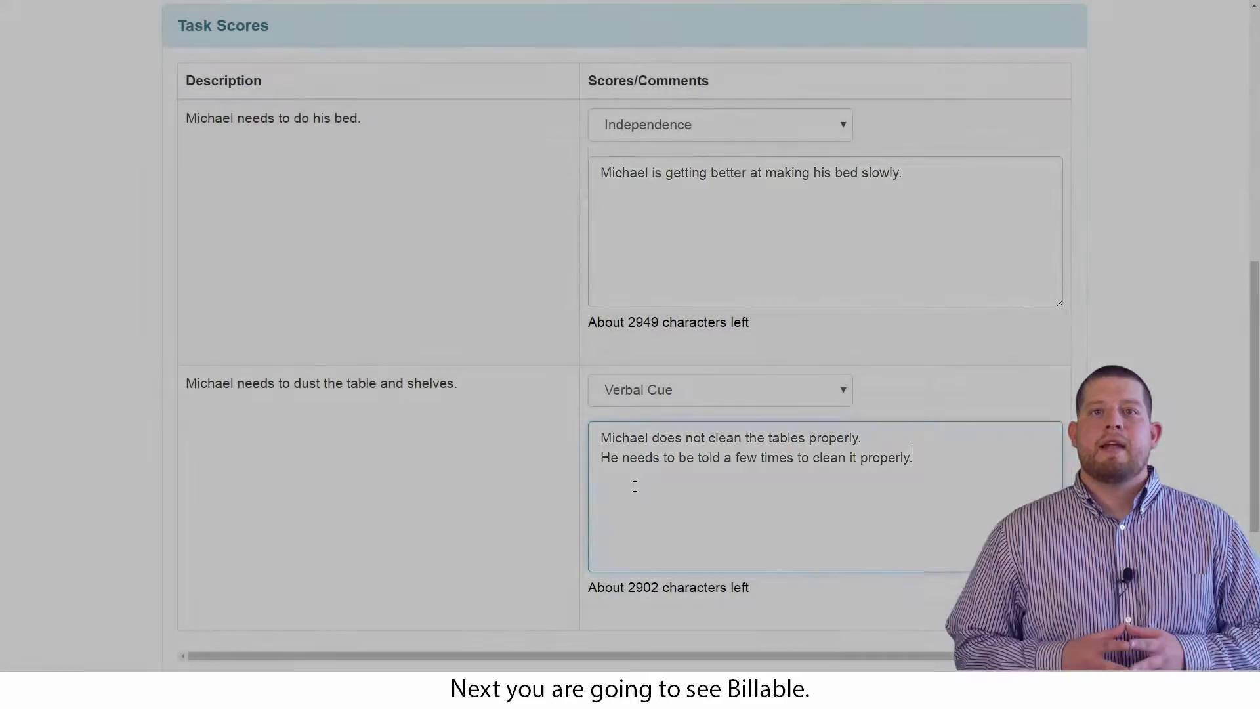
{"action": "scroll", "coordinate": [635, 485], "scroll_direction": "down", "scroll_amount": 5}
{"action": "scroll", "coordinate": [634, 485], "scroll_direction": "down", "scroll_amount": 1}
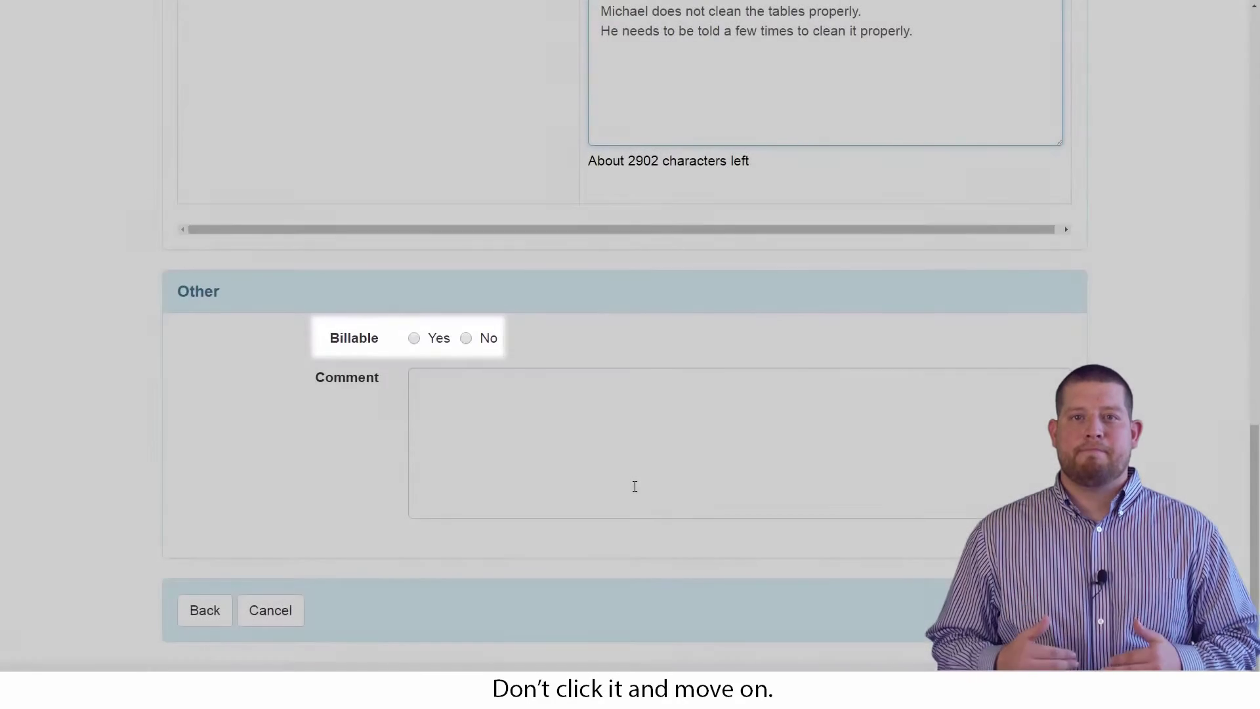
Enter the overall comment on slow progress, goals being met and a satisfied family, then save.
{"action": "left_click", "coordinate": [622, 435]}
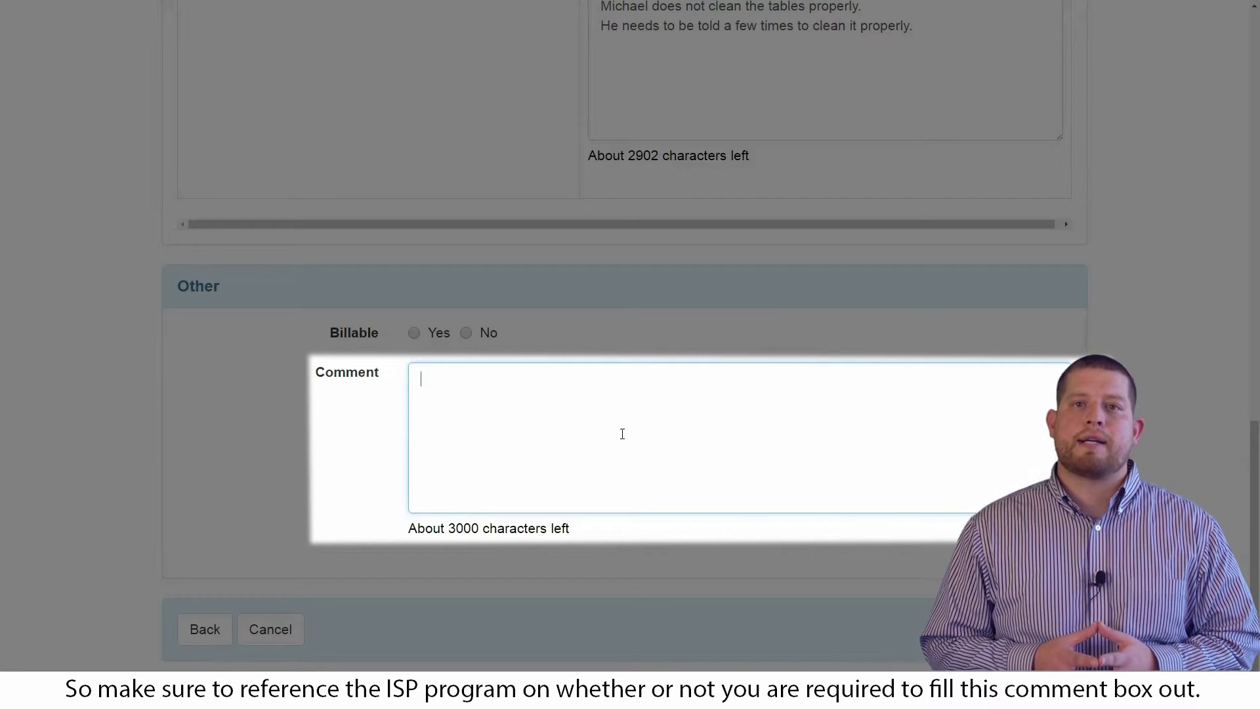
{"action": "type", "text": "Mic"}
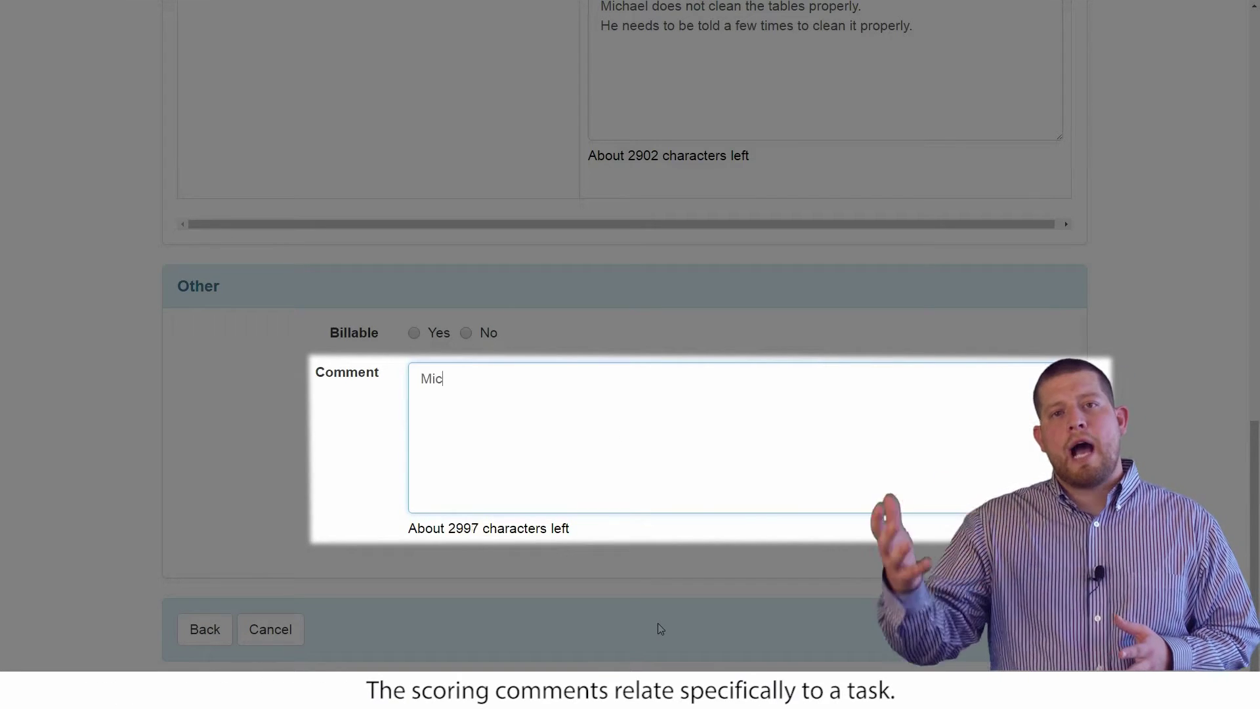
{"action": "type", "text": "hael is improving slowly. He is ta"}
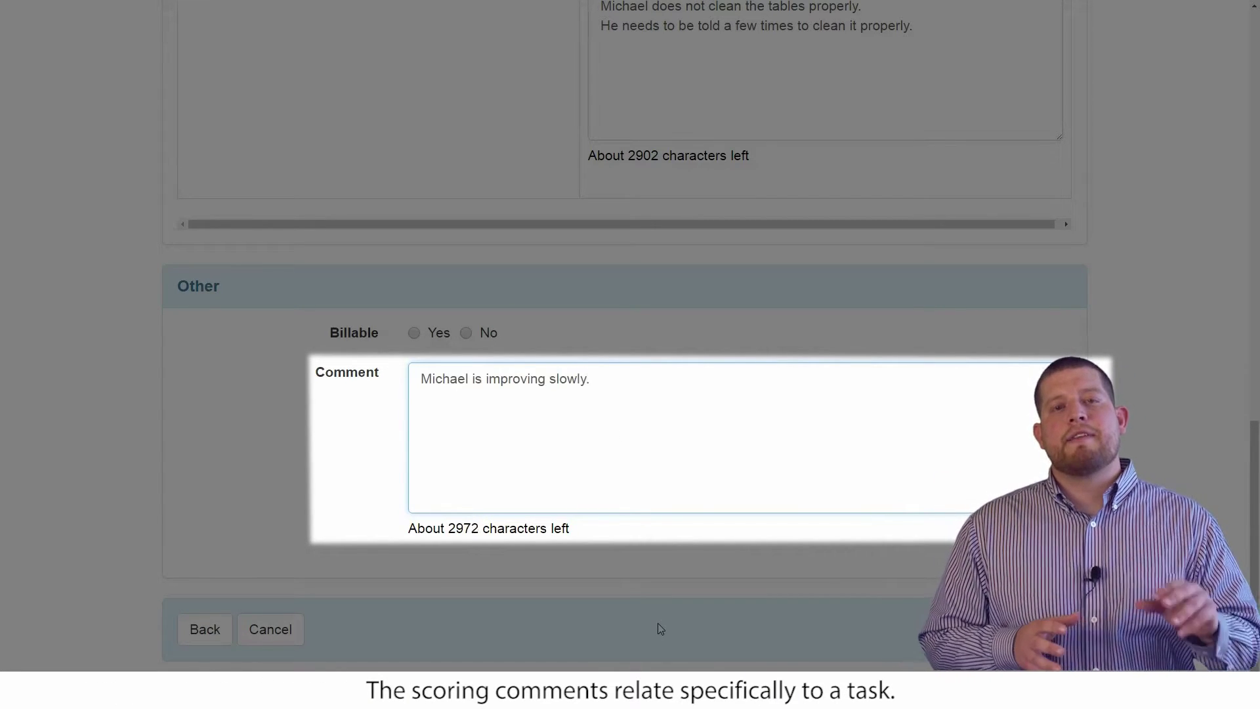
{"action": "key", "text": "BackSpace"}
{"action": "key", "text": "BackSpace"}
{"action": "type", "text": "taking his time bu"}
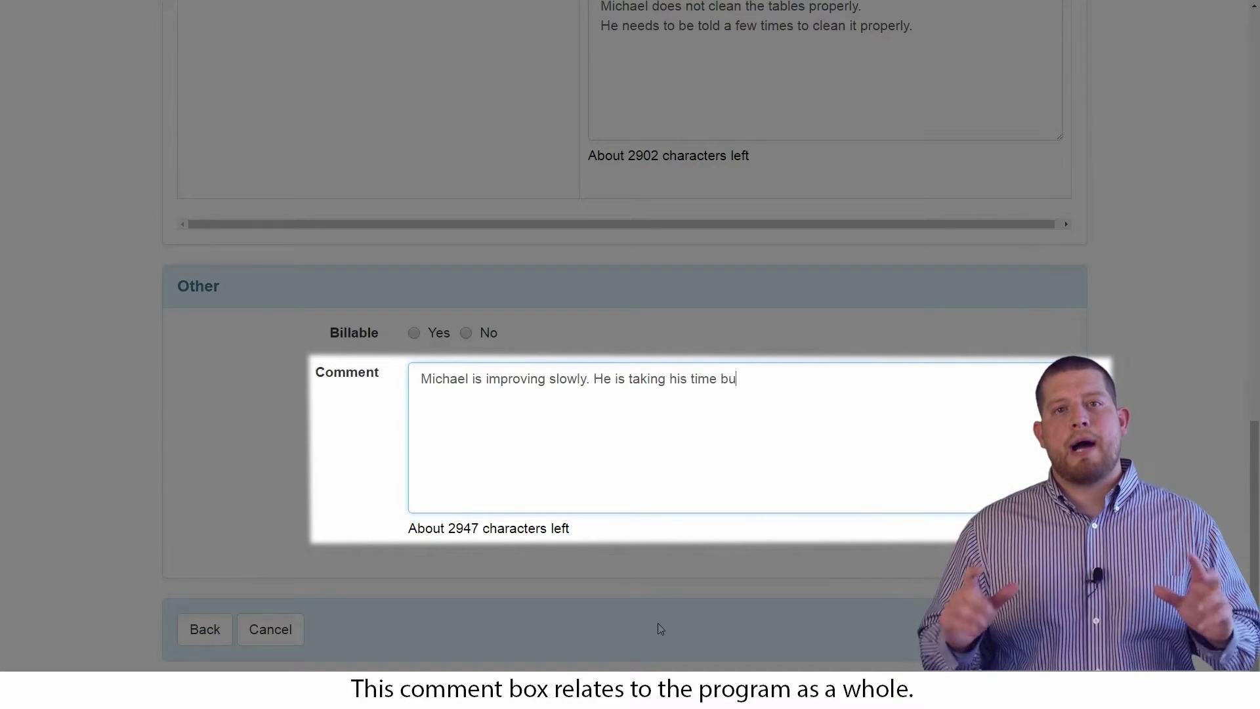
{"action": "type", "text": "t meeting his goals. His family m"}
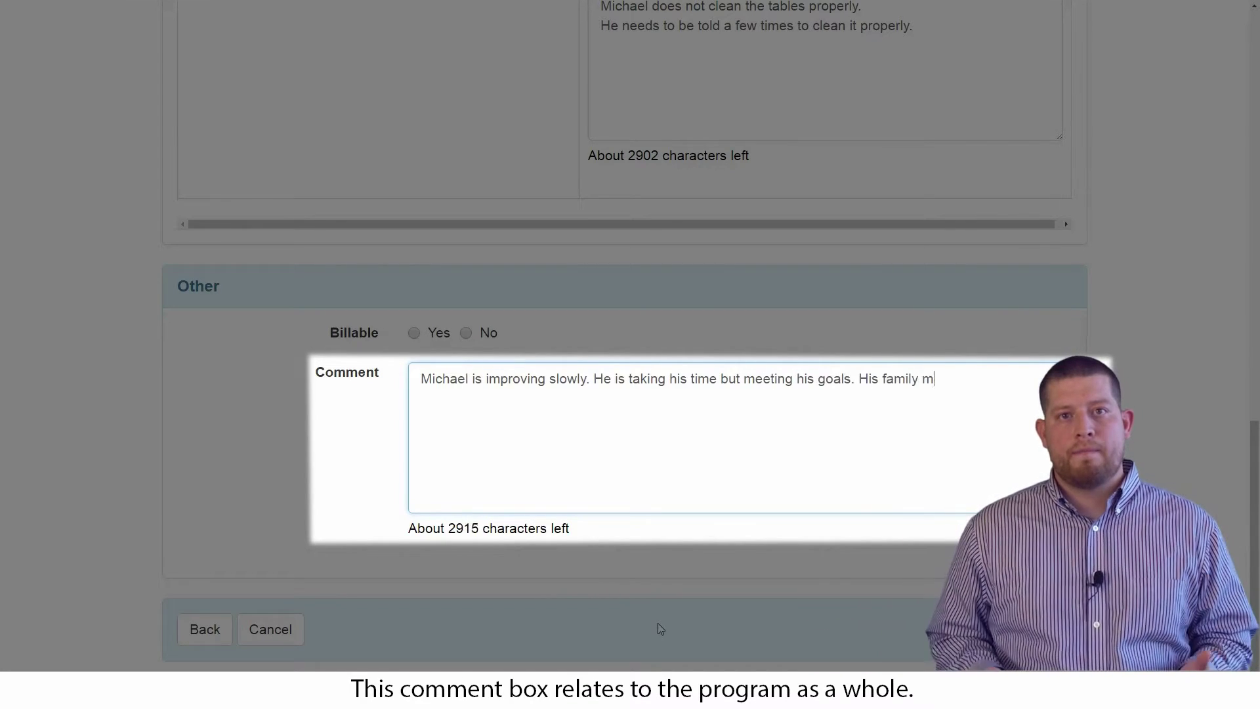
{"action": "type", "text": "embers are satisfied with his progress."}
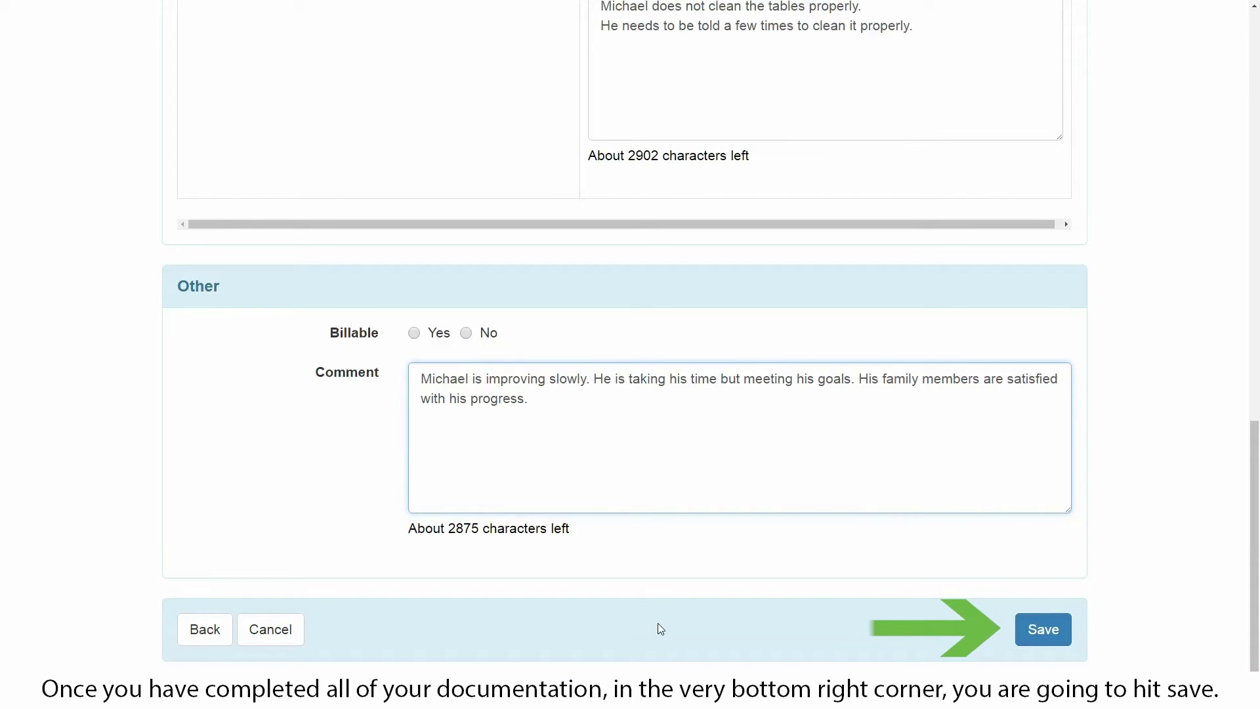
{"action": "left_click", "coordinate": [1043, 628]}
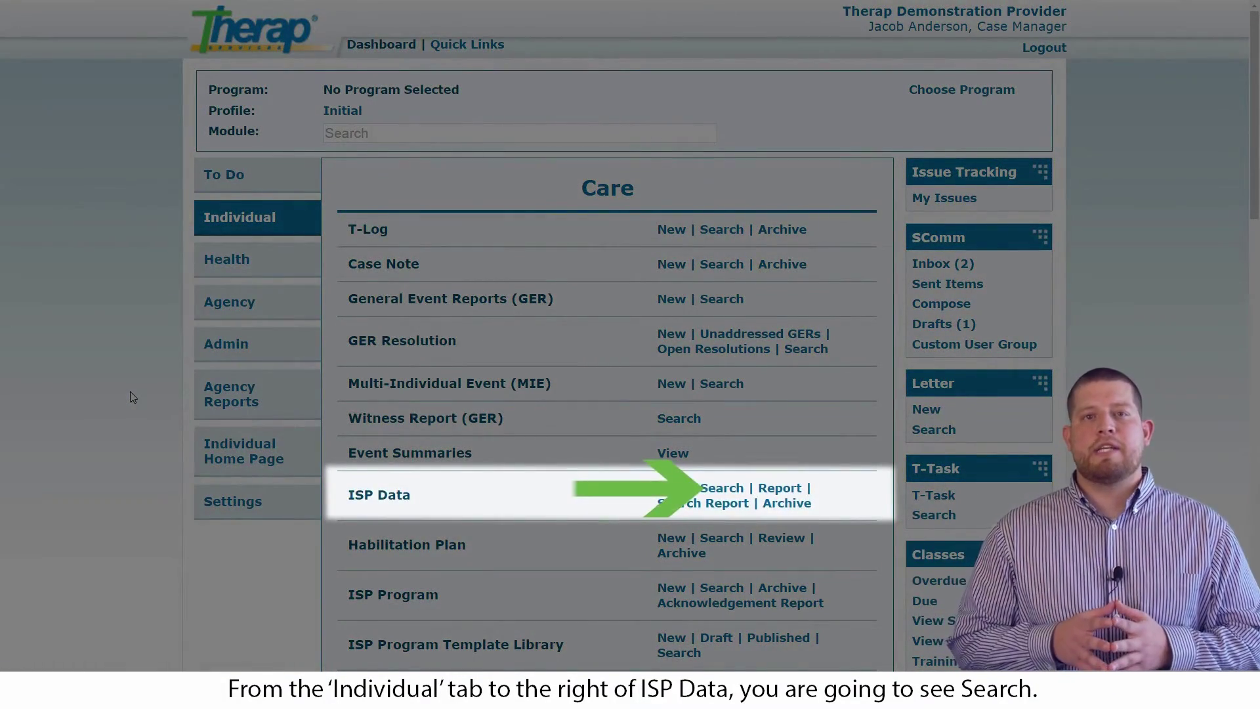
Search ISP Data for the chosen individual with collection dates from 10/01/2016 onward.
{"action": "left_click", "coordinate": [709, 494]}
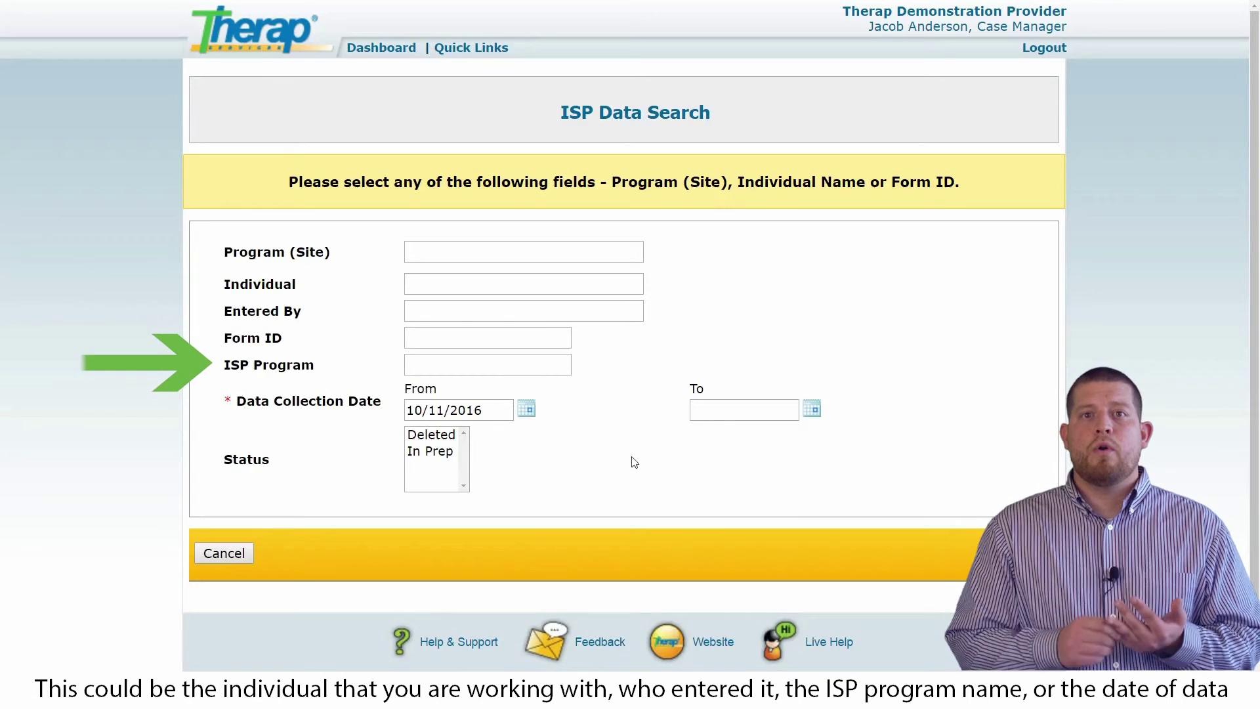
{"action": "left_click", "coordinate": [554, 288]}
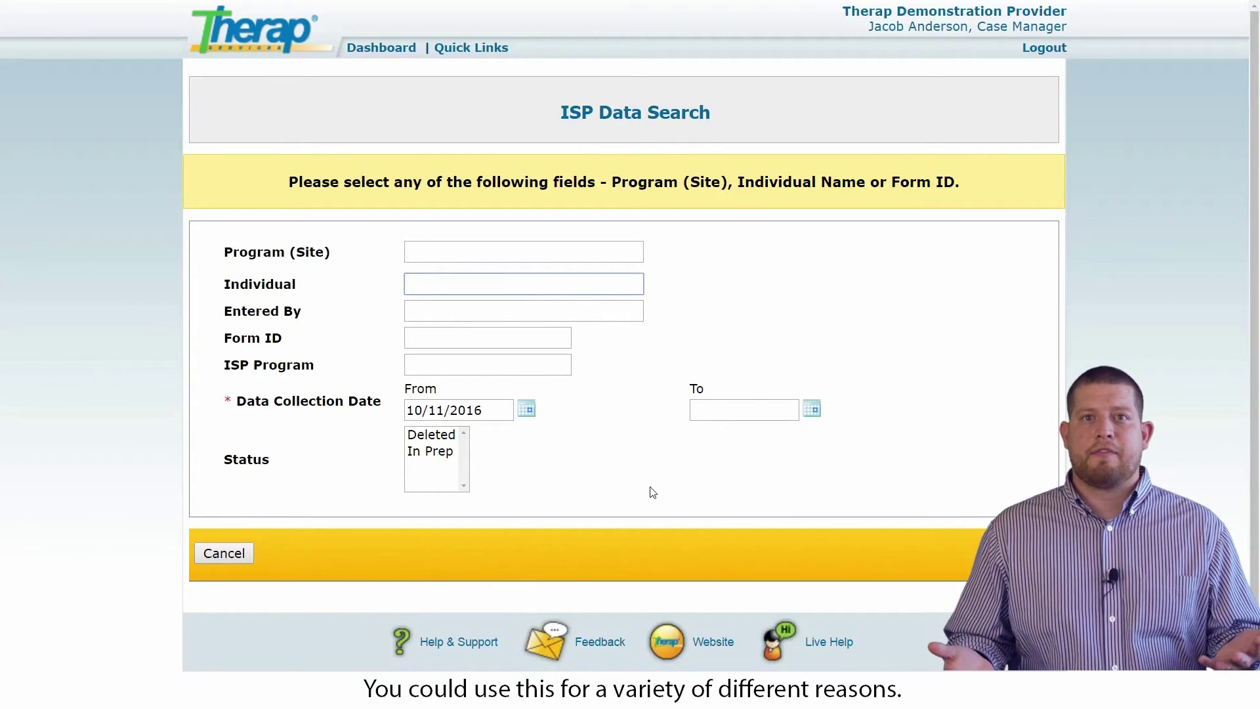
{"action": "type", "text": "mic"}
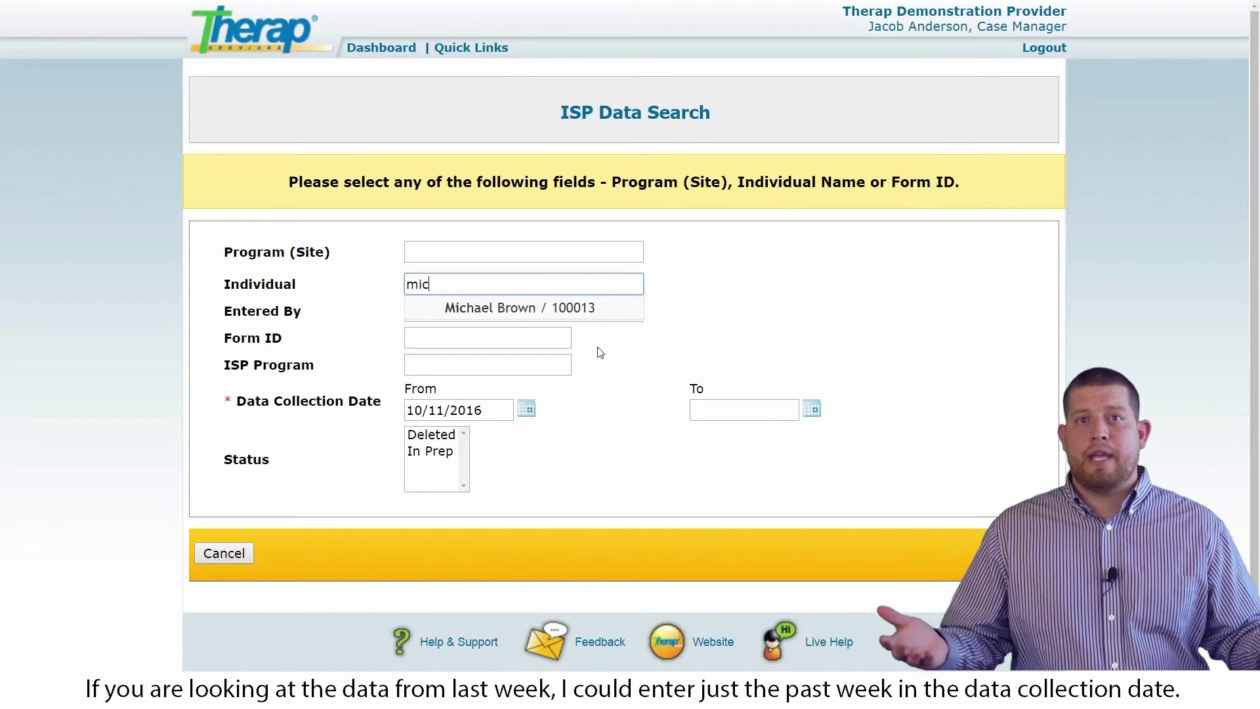
{"action": "left_click", "coordinate": [577, 309]}
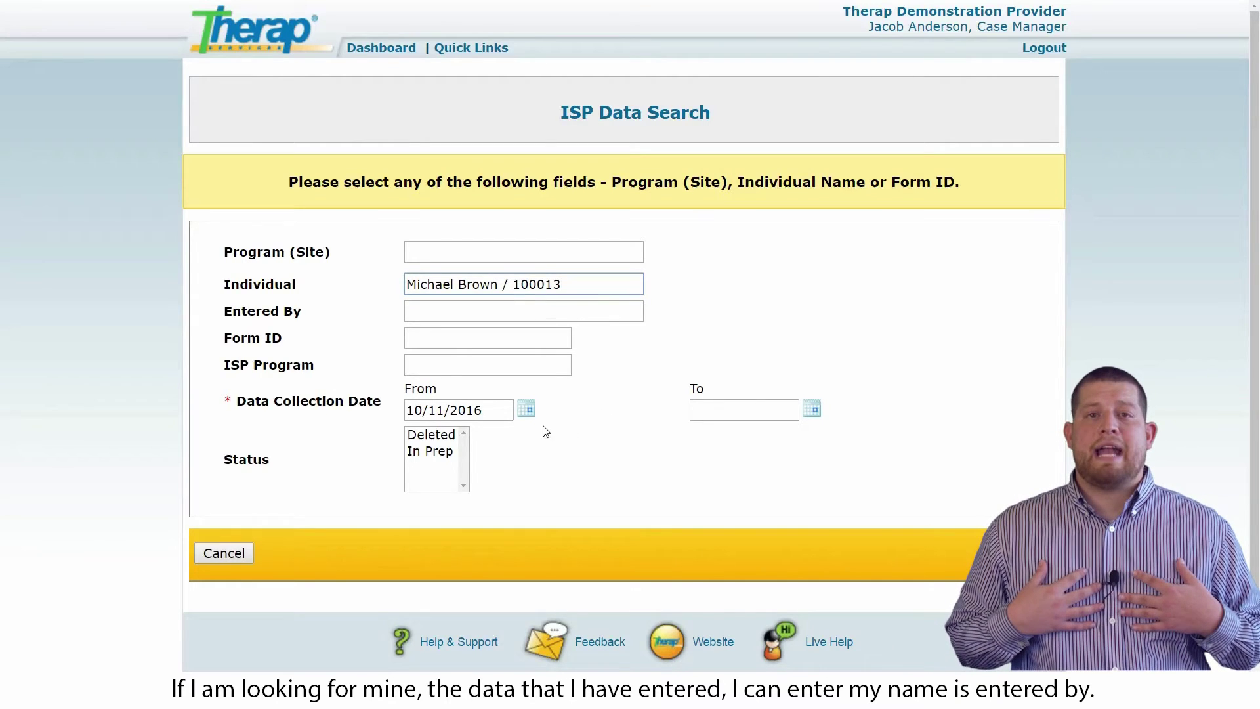
{"action": "left_click", "coordinate": [527, 411]}
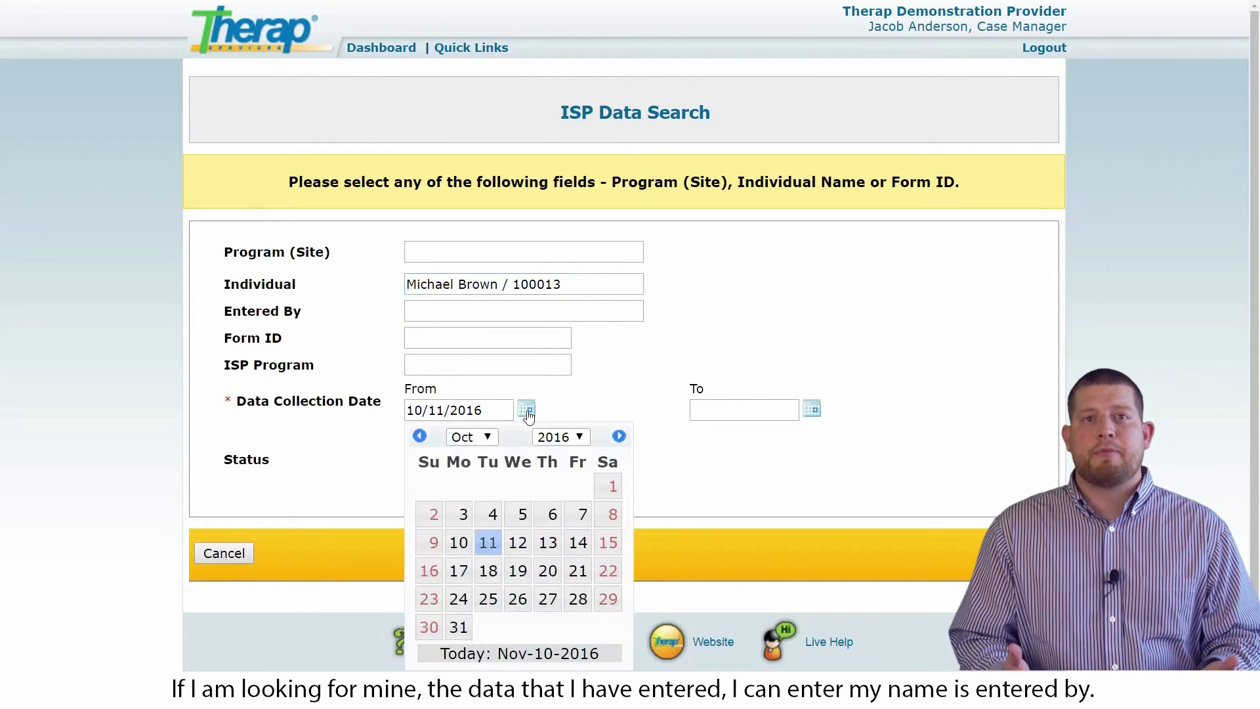
{"action": "left_click", "coordinate": [609, 484]}
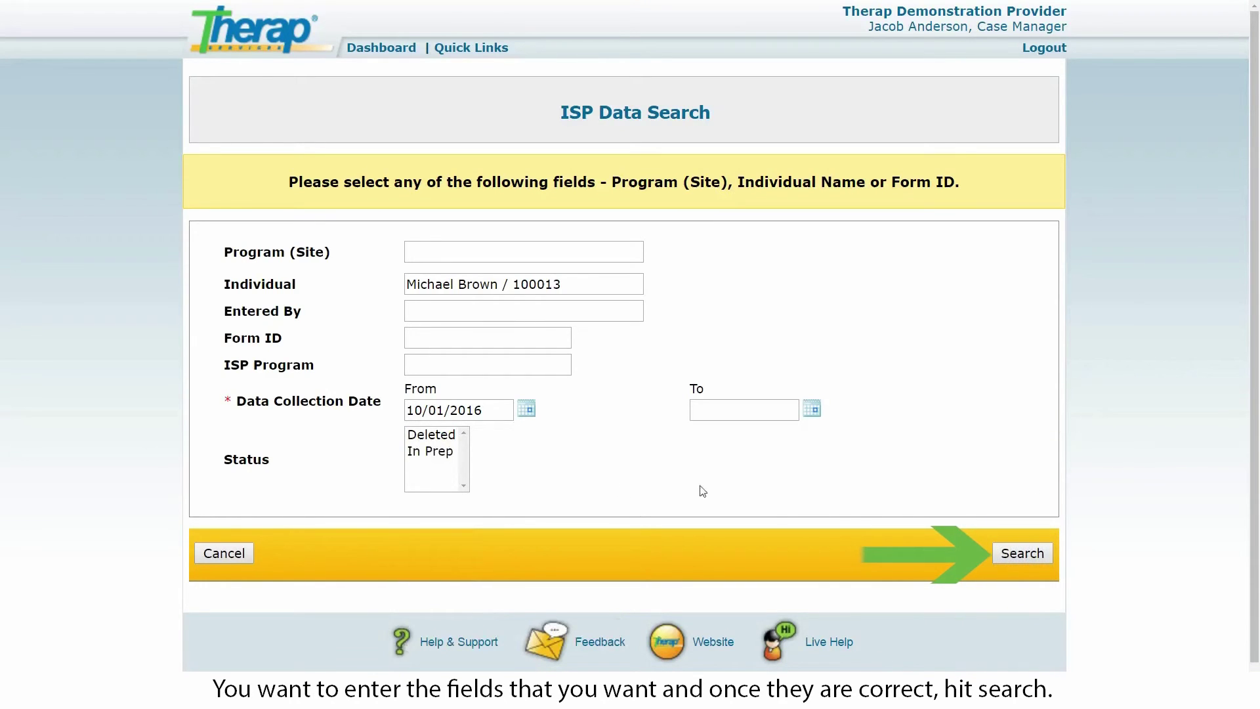
{"action": "left_click", "coordinate": [1030, 554]}
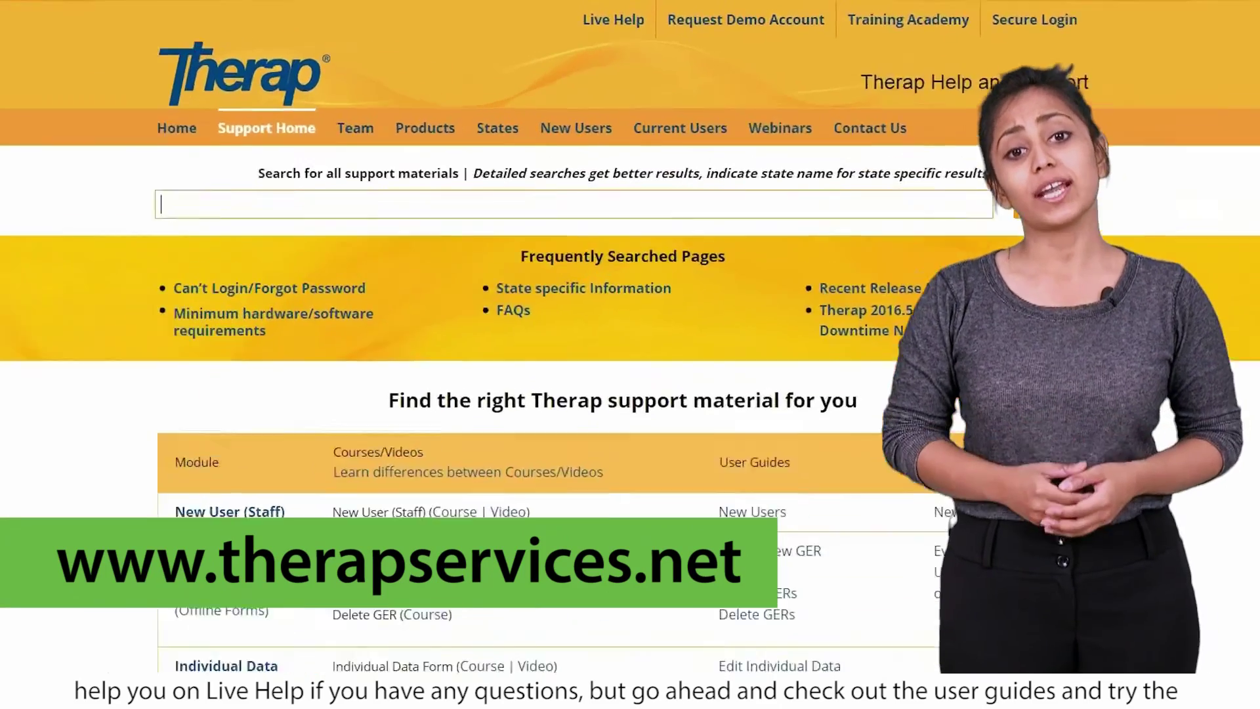
Search the Therap support materials for 'IDF' to list the user-guide results.
{"action": "type", "text": "IDF"}
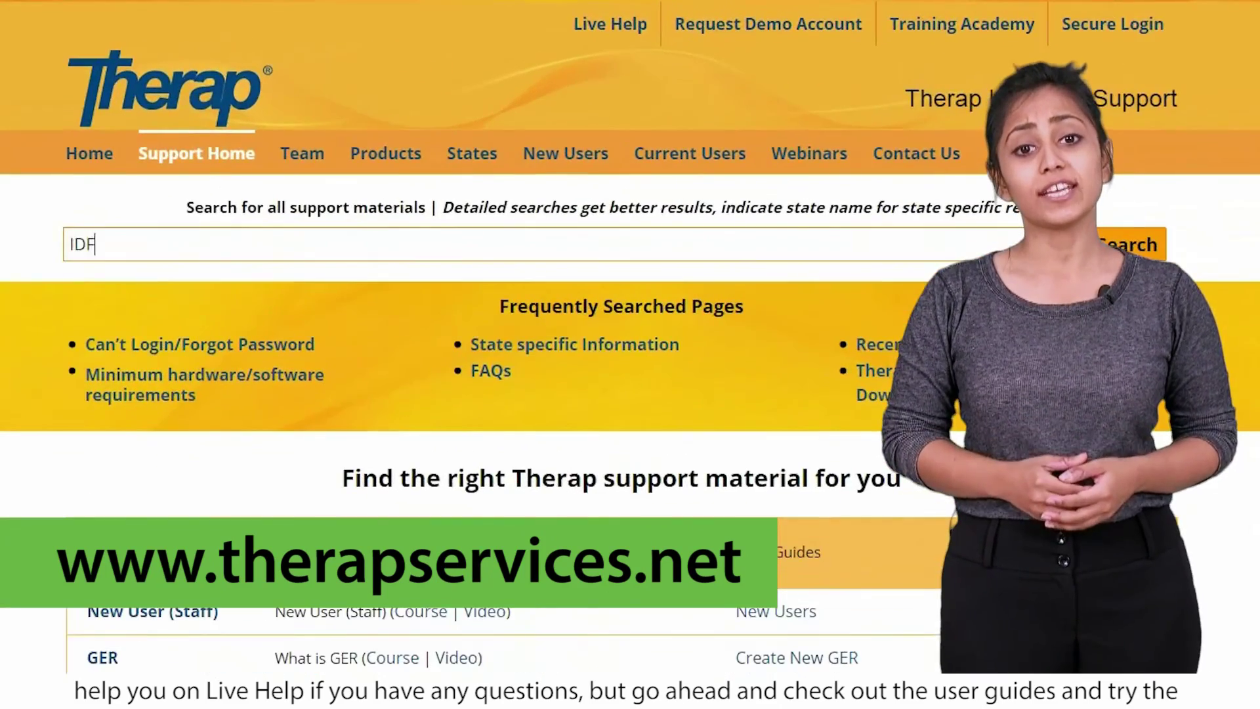
{"action": "left_click", "coordinate": [1136, 244]}
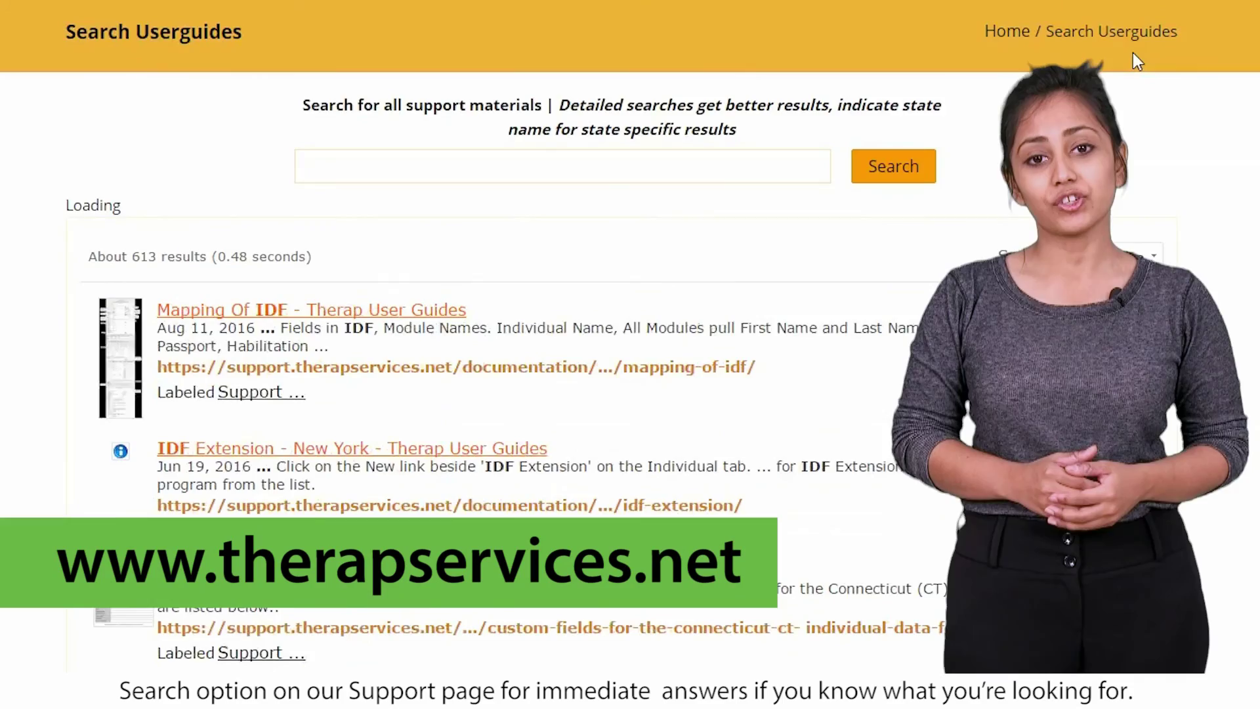